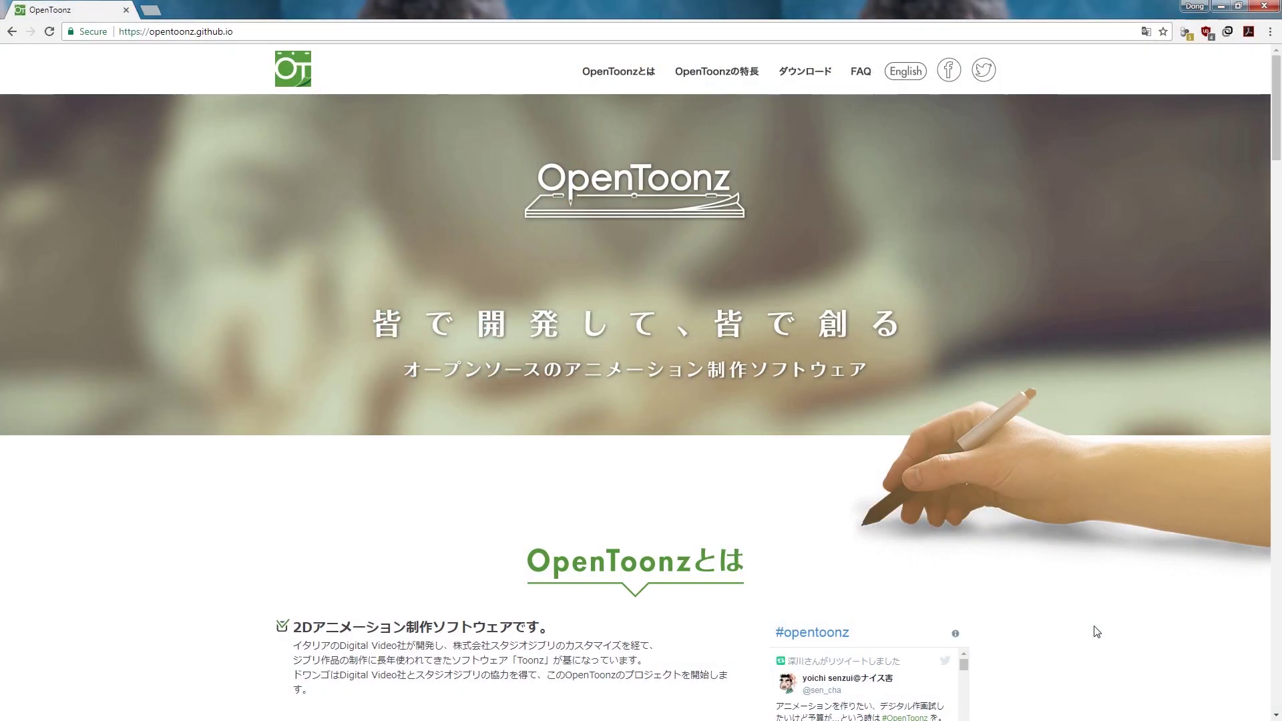
Step: Scroll down the OpenToonz website to its download section
{"action": "scroll", "coordinate": [766, 449], "scroll_direction": "down", "scroll_amount": 8}
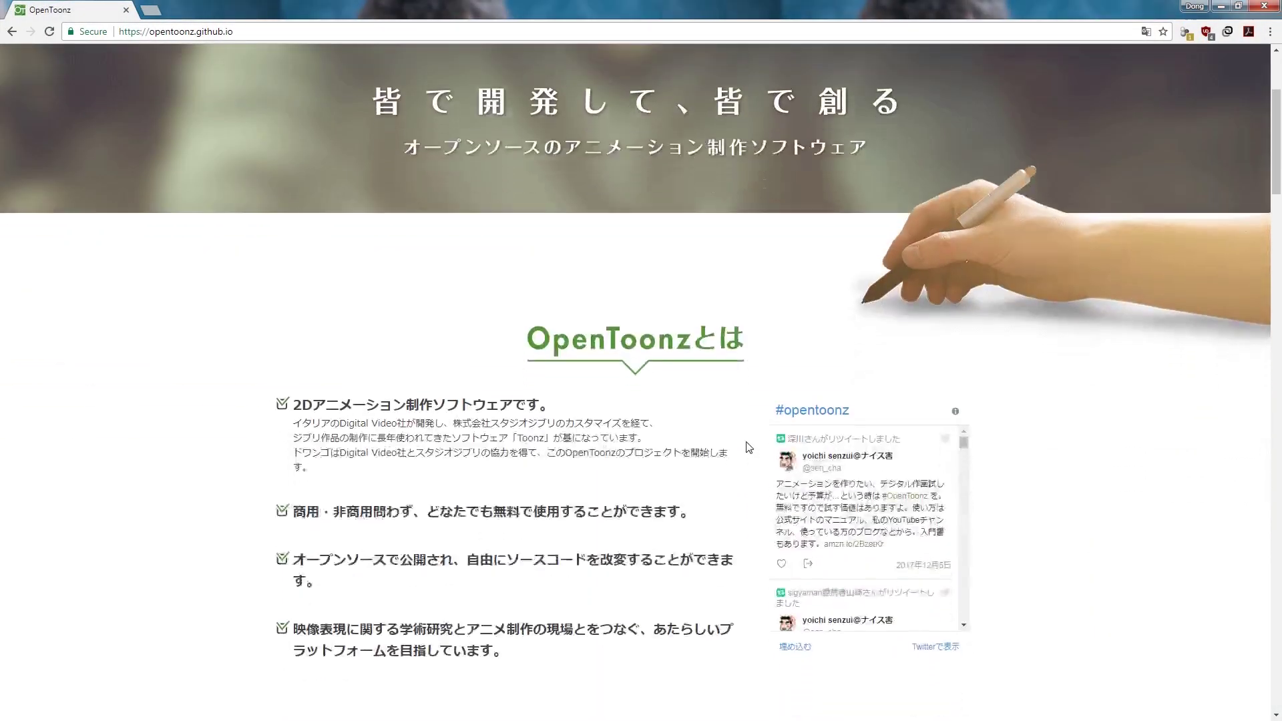
{"action": "scroll", "coordinate": [749, 449], "scroll_direction": "down", "scroll_amount": 10}
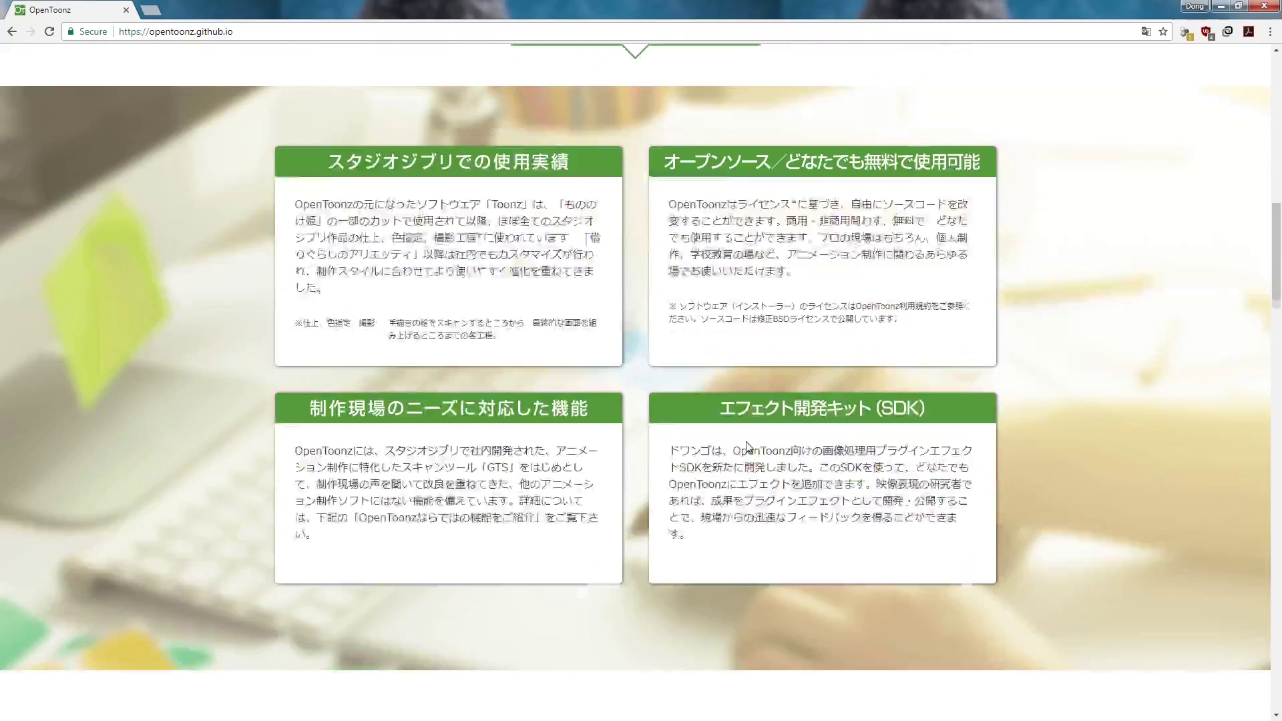
{"action": "scroll", "coordinate": [748, 445], "scroll_direction": "down", "scroll_amount": 14}
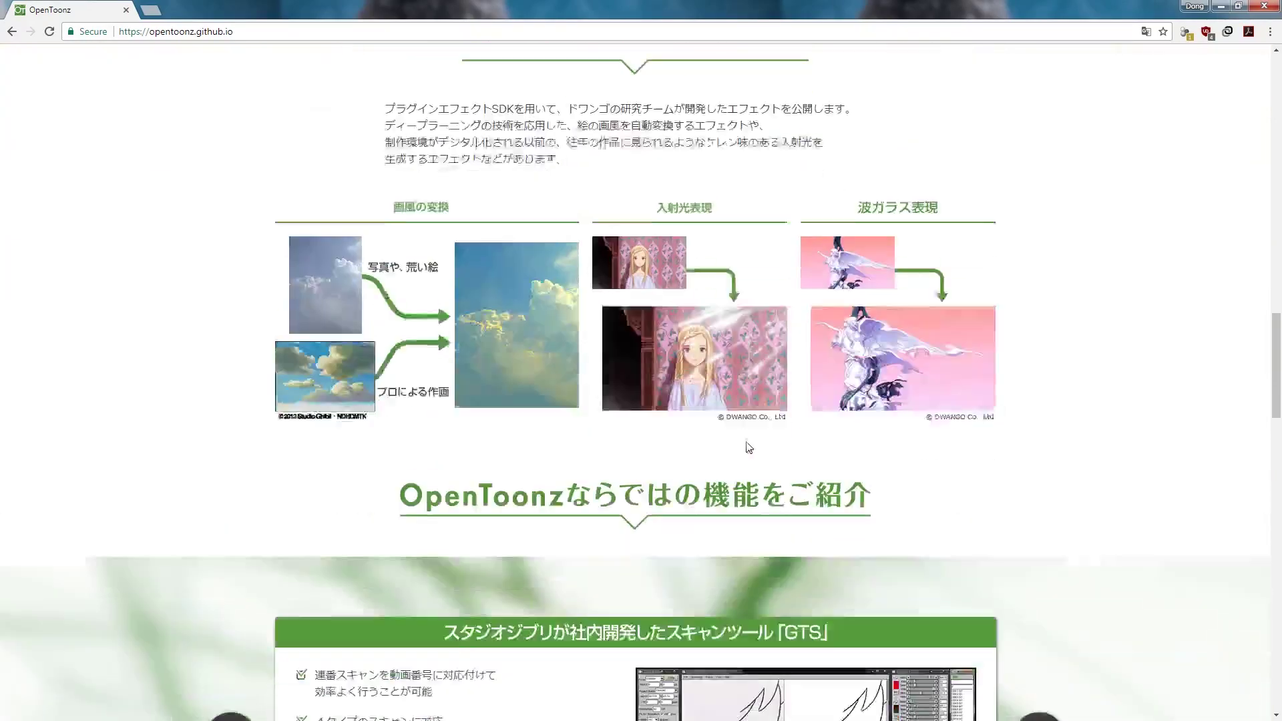
{"action": "scroll", "coordinate": [748, 446], "scroll_direction": "down", "scroll_amount": 3}
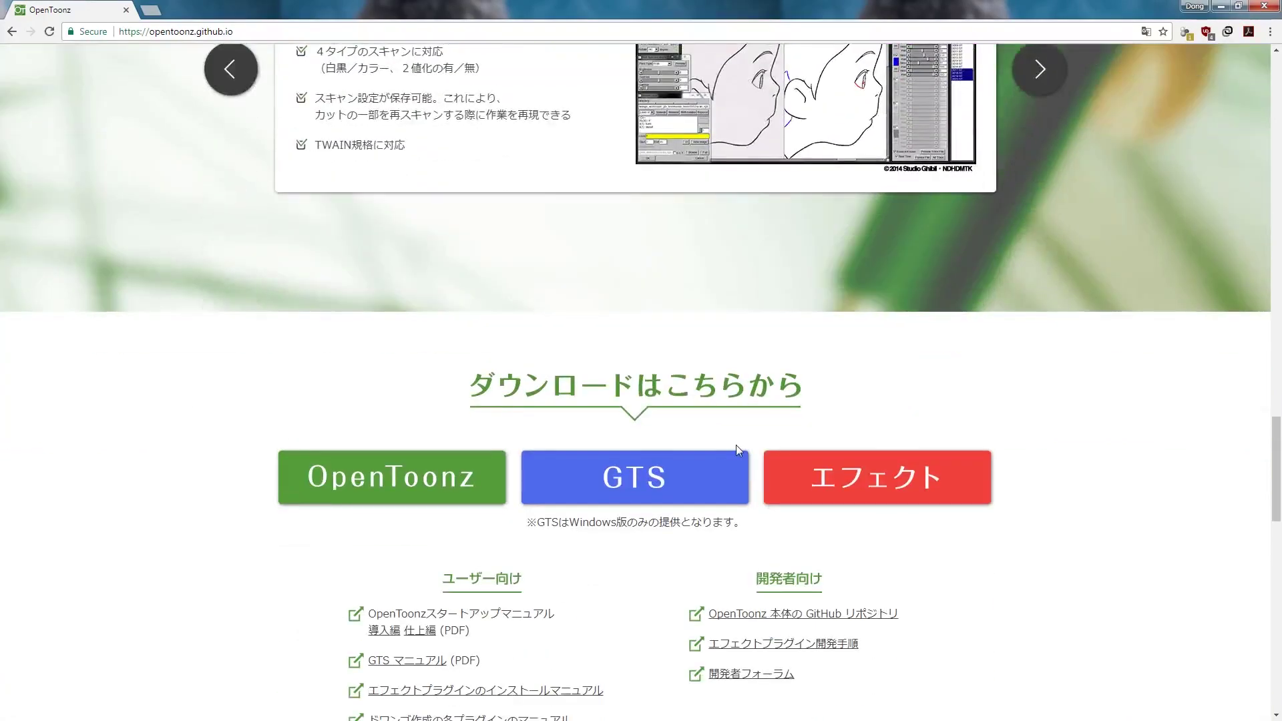
Step: Go to the GTS page and download the Windows v2.4.0 version of GTS
{"action": "left_click", "coordinate": [621, 473]}
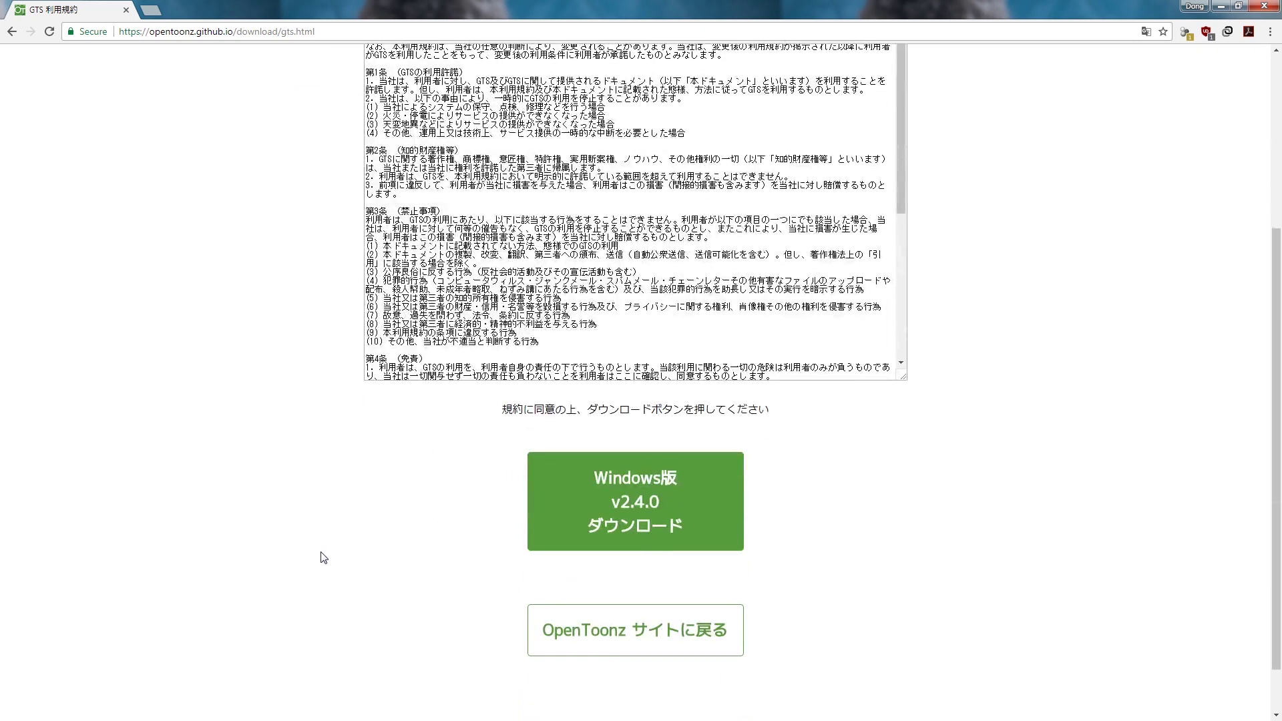
{"action": "left_click", "coordinate": [624, 508]}
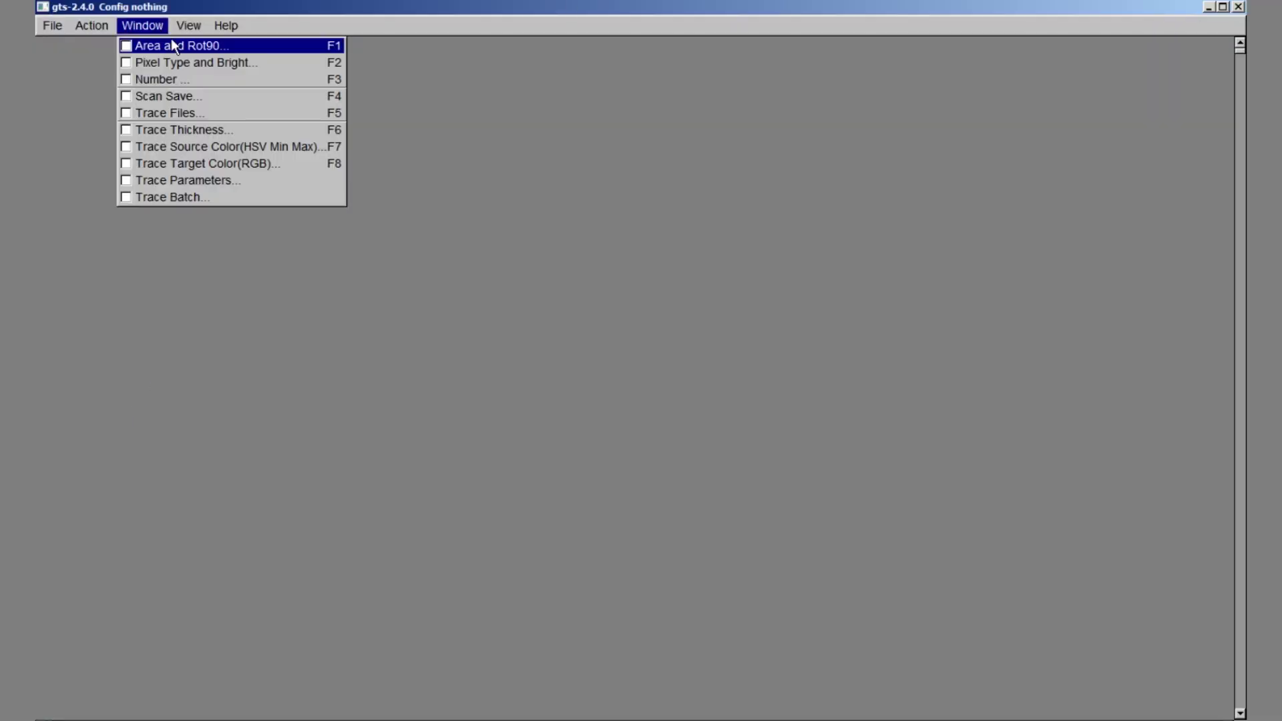
Step: Open the Area and Rot90, Pixel Type and Bright, Number and Scan Save panels
{"action": "left_click", "coordinate": [174, 42]}
{"action": "left_click", "coordinate": [143, 25]}
{"action": "left_click", "coordinate": [162, 62]}
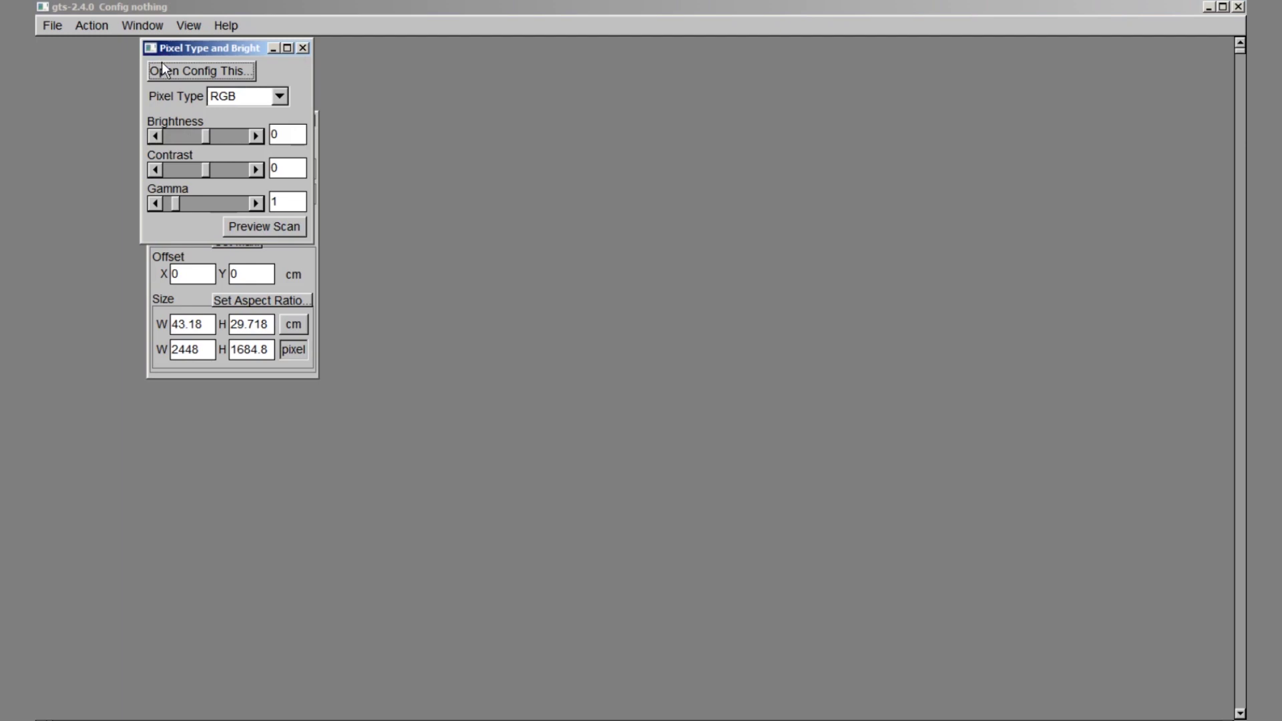
{"action": "left_click", "coordinate": [144, 27]}
{"action": "left_click", "coordinate": [162, 76]}
{"action": "left_click", "coordinate": [142, 25]}
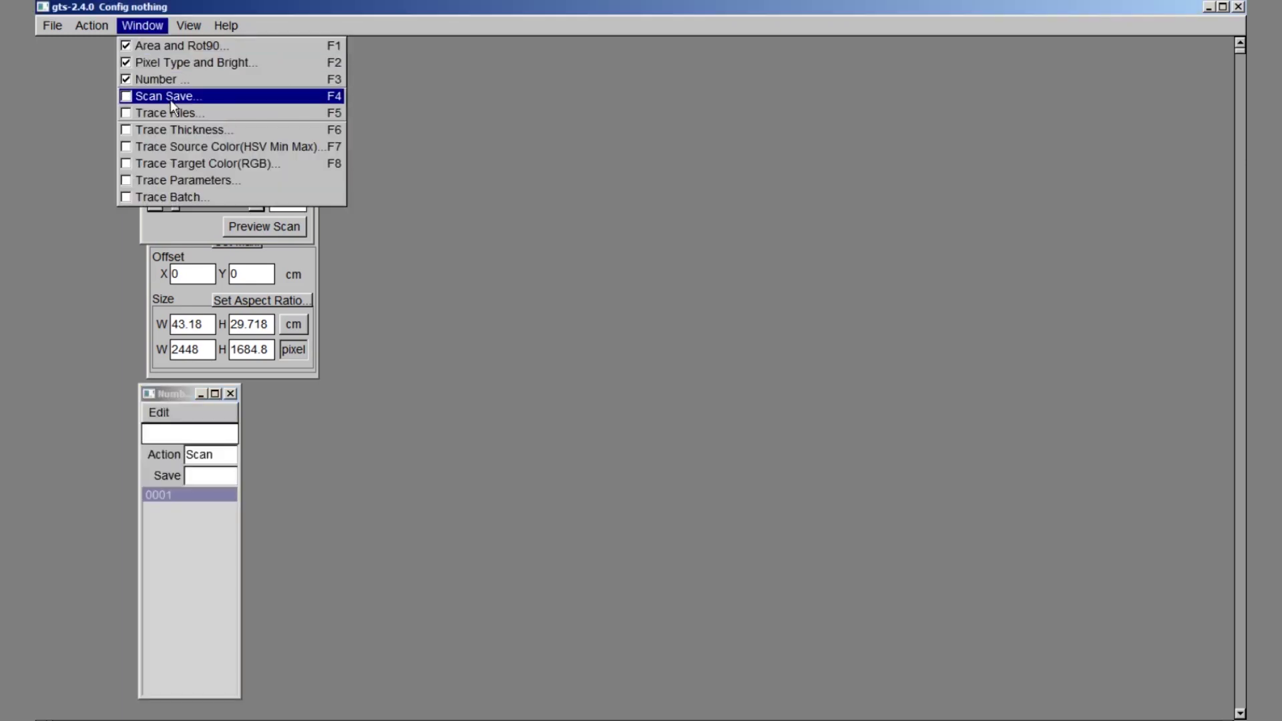
{"action": "left_click", "coordinate": [170, 97]}
Step: Keep pixel type RGB and arrange the pixel type, area and numbering panels down the left side
{"action": "left_click_drag", "start_coordinate": [194, 51], "coordinate": [134, 52]}
{"action": "left_click", "coordinate": [217, 96]}
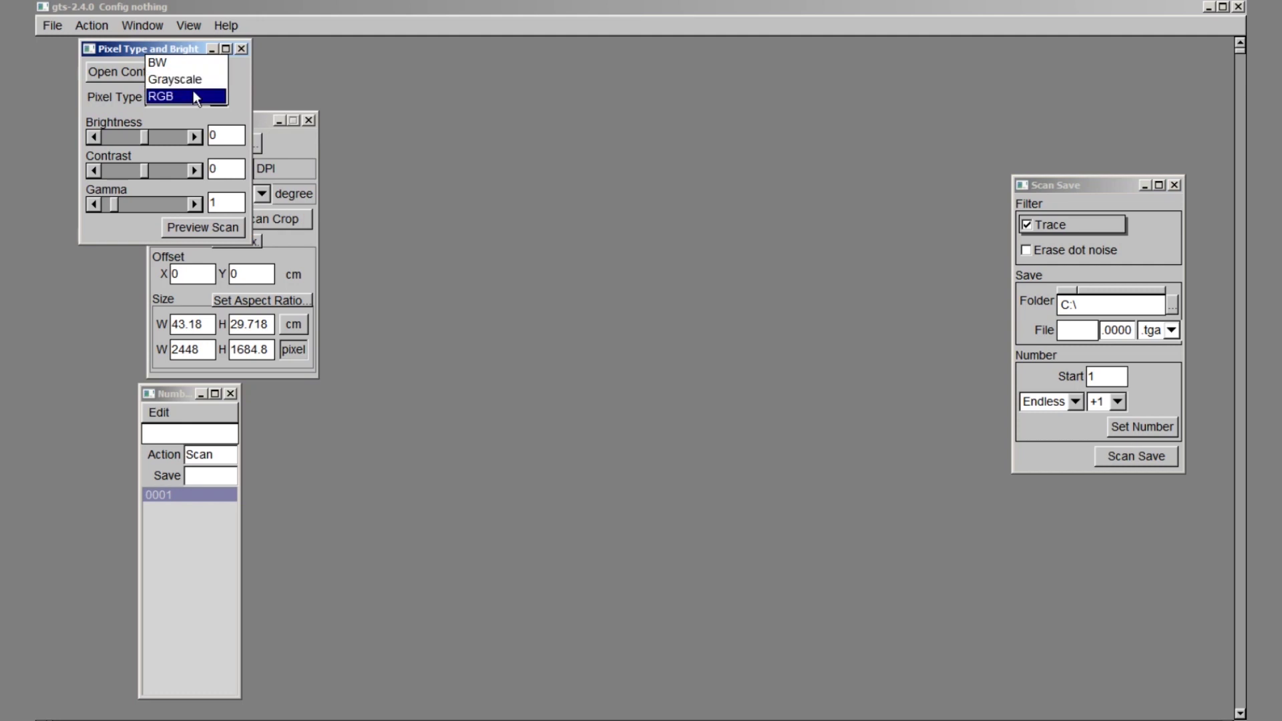
{"action": "left_click", "coordinate": [194, 93]}
{"action": "left_click_drag", "start_coordinate": [268, 121], "coordinate": [225, 225]}
{"action": "key", "text": "Tab"}
{"action": "left_click", "coordinate": [237, 613]}
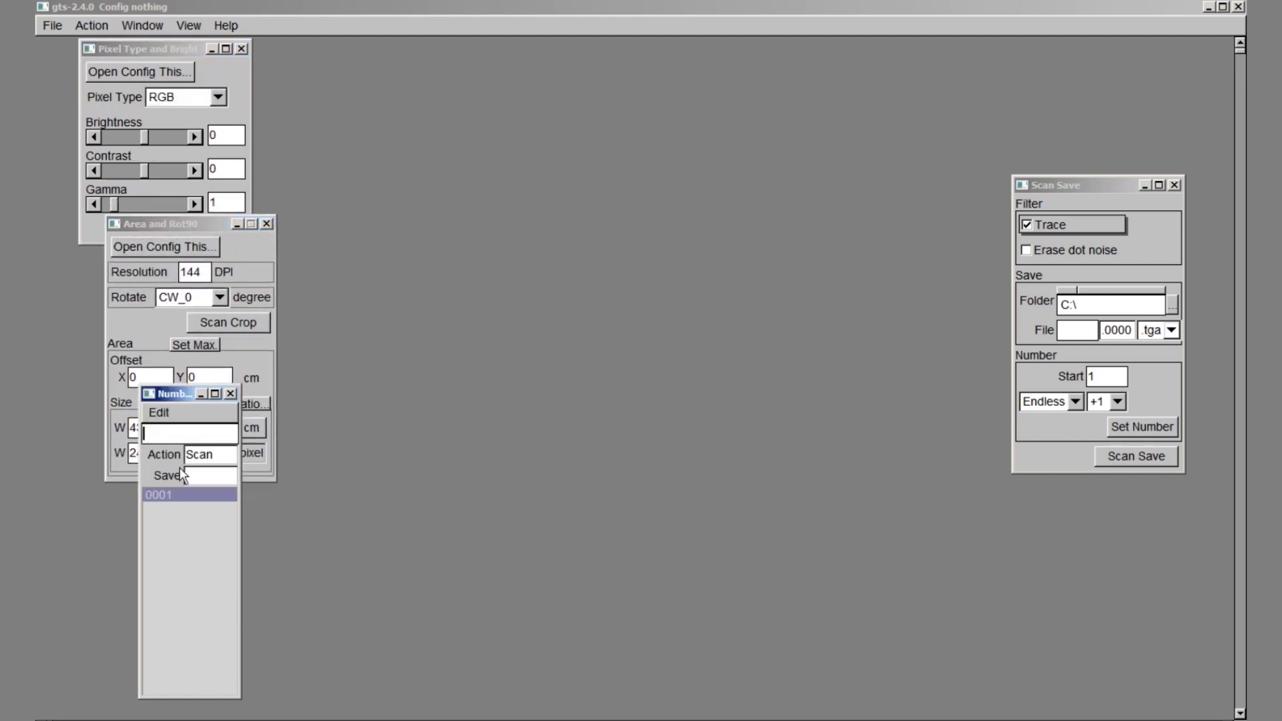
{"action": "left_click_drag", "start_coordinate": [169, 401], "coordinate": [136, 495]}
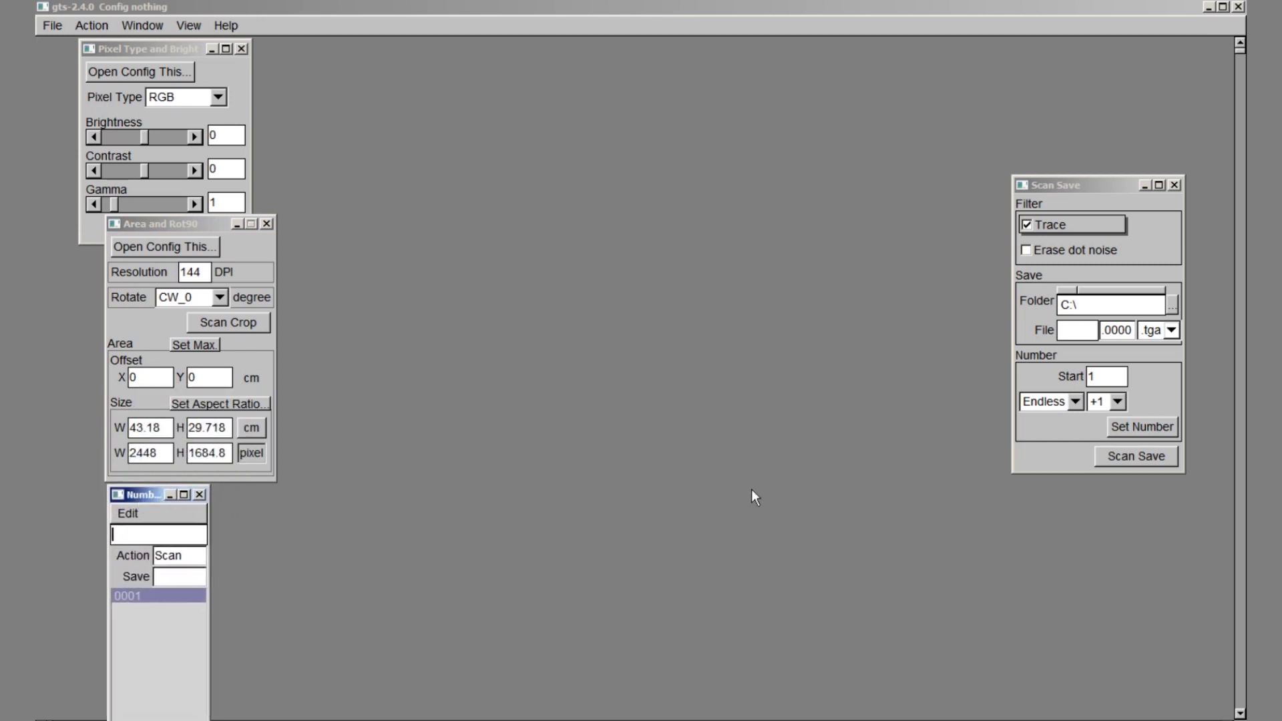
Step: Turn off Trace and set the save folder to projects\Toonz_Tutorial_Scene\inputs
{"action": "left_click_drag", "start_coordinate": [1060, 186], "coordinate": [1112, 94]}
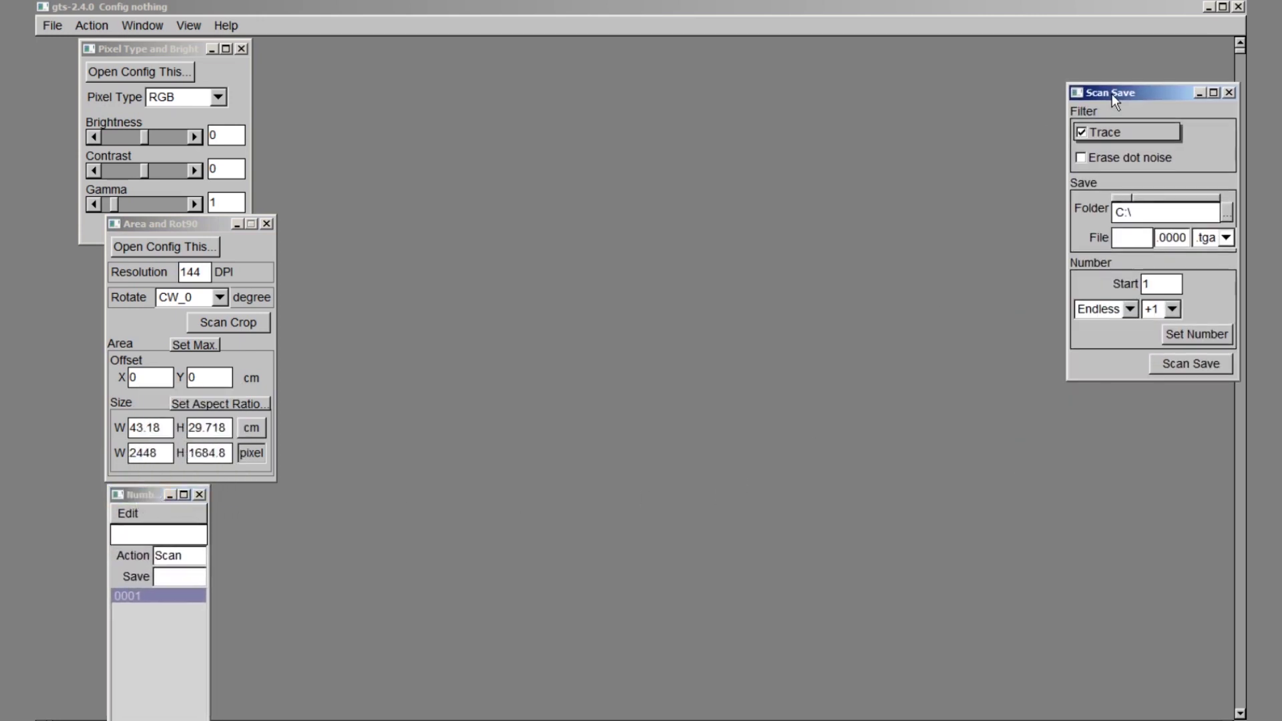
{"action": "left_click", "coordinate": [1096, 135]}
{"action": "left_click", "coordinate": [1225, 209]}
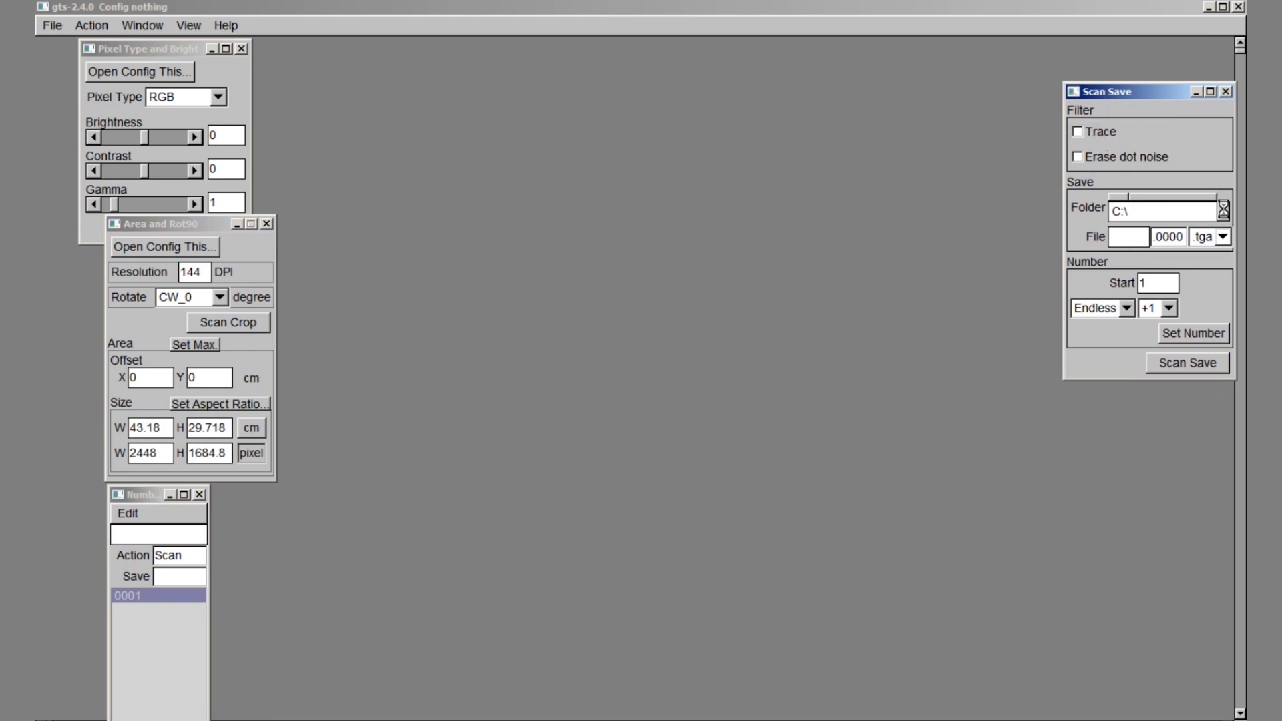
{"action": "left_click", "coordinate": [530, 325]}
{"action": "left_click", "coordinate": [538, 341]}
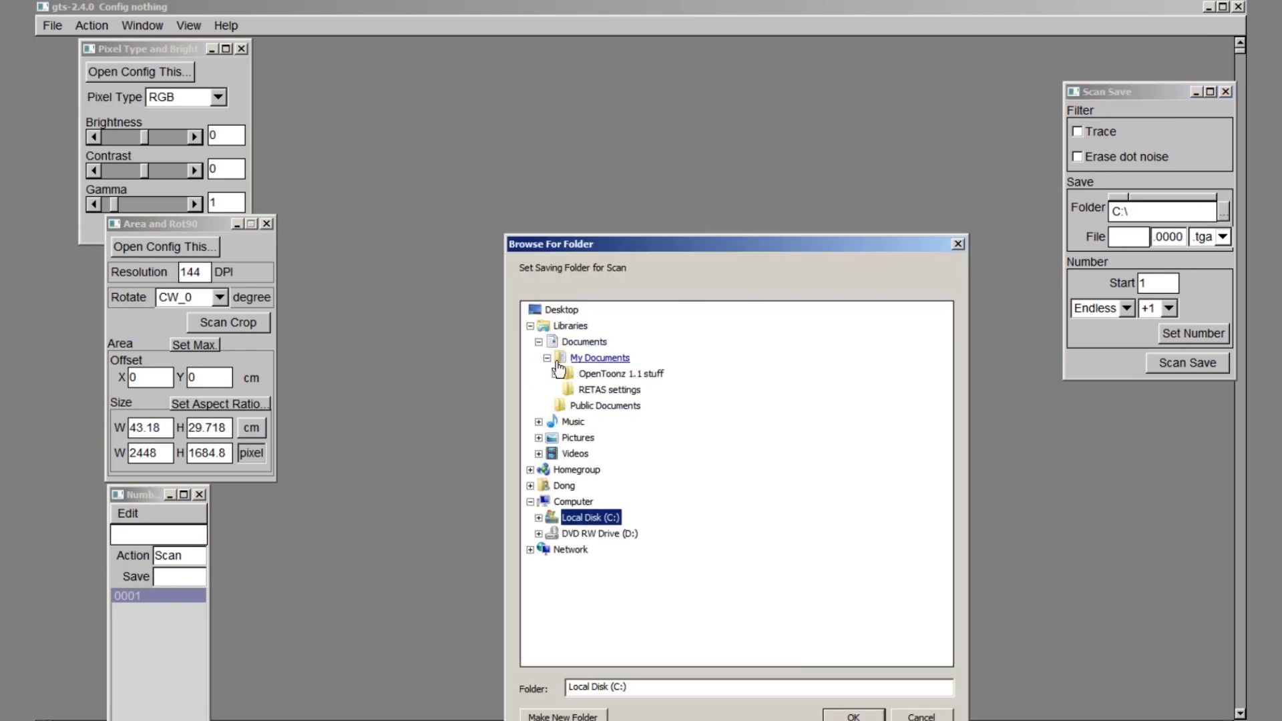
{"action": "left_click", "coordinate": [555, 374]}
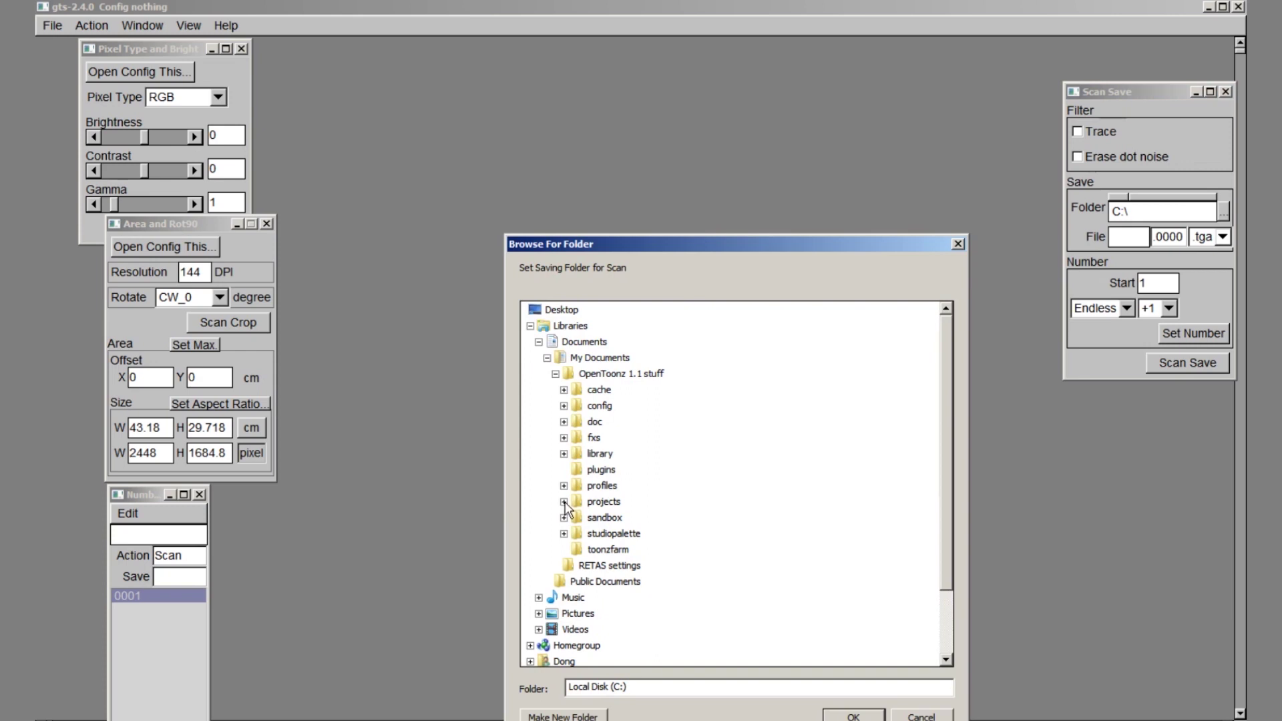
{"action": "left_click", "coordinate": [564, 501]}
{"action": "left_click", "coordinate": [564, 533]}
{"action": "left_click", "coordinate": [563, 533]}
{"action": "left_click", "coordinate": [572, 518]}
{"action": "left_click", "coordinate": [616, 565]}
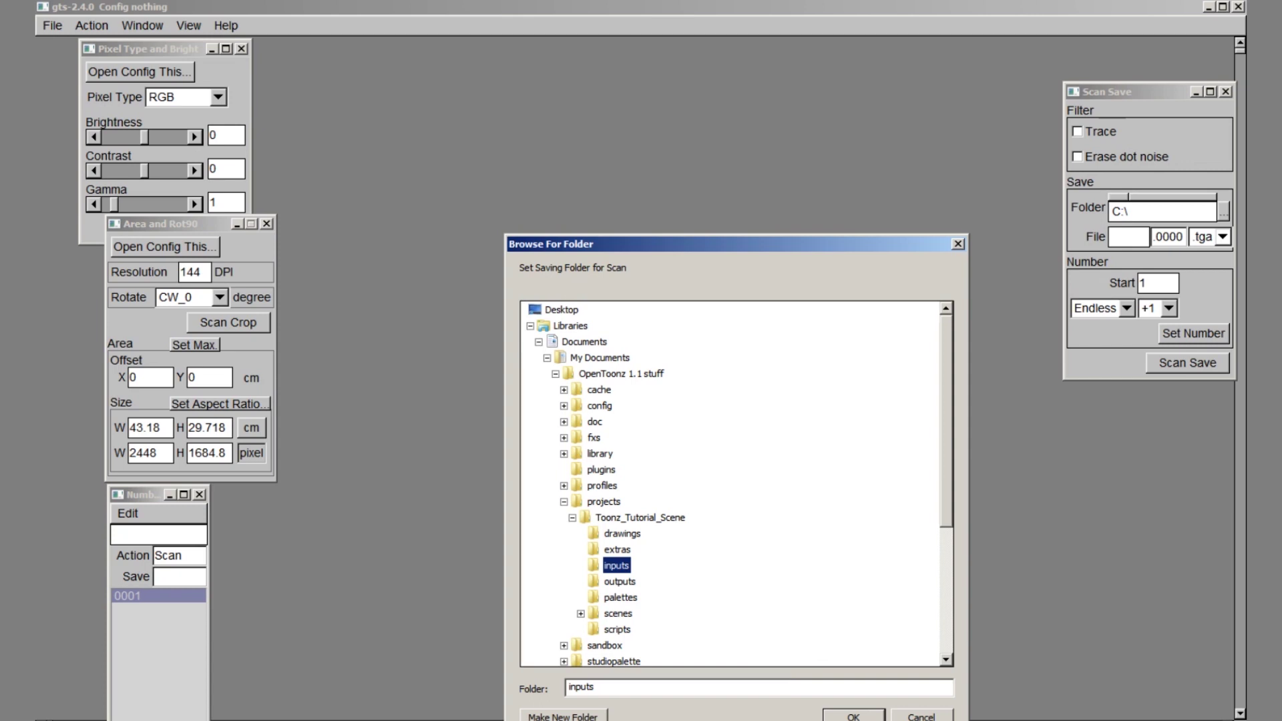
{"action": "left_click", "coordinate": [854, 717]}
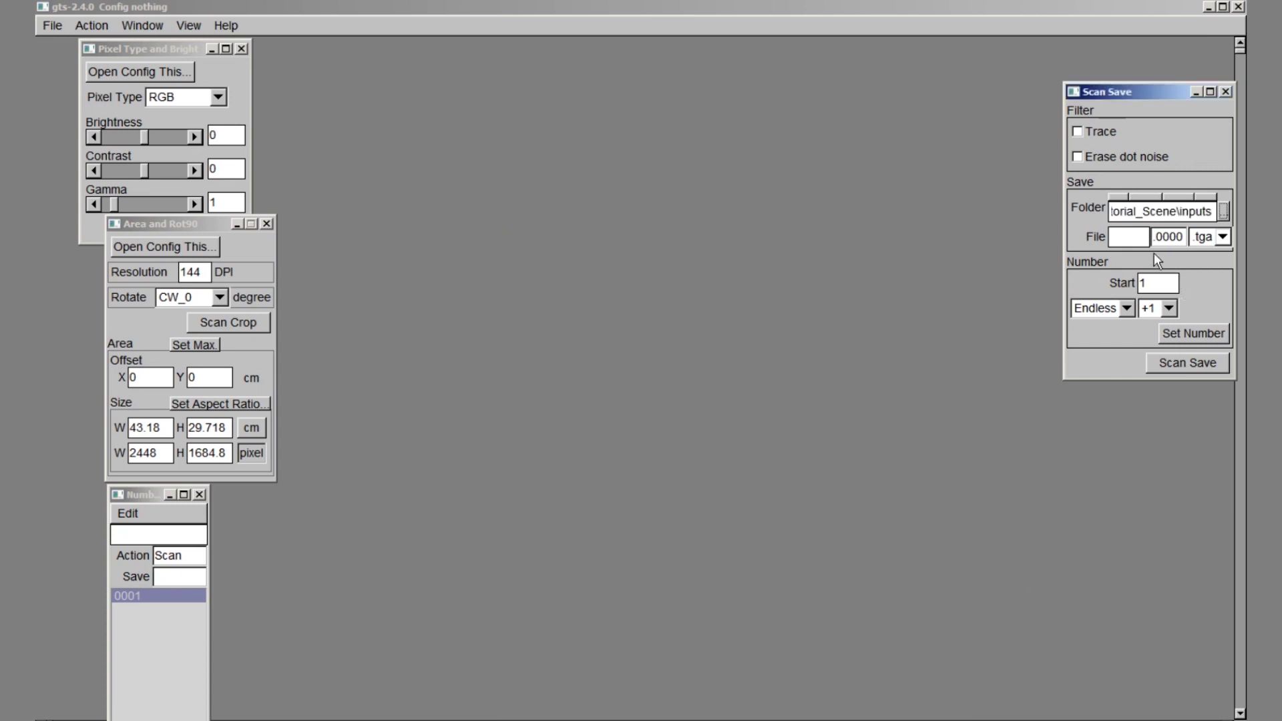
Step: Set the scan file name to 12f_fg with .tif format
{"action": "left_click", "coordinate": [1125, 240]}
{"action": "type", "text": "12f_fg"}
{"action": "left_click", "coordinate": [1201, 219]}
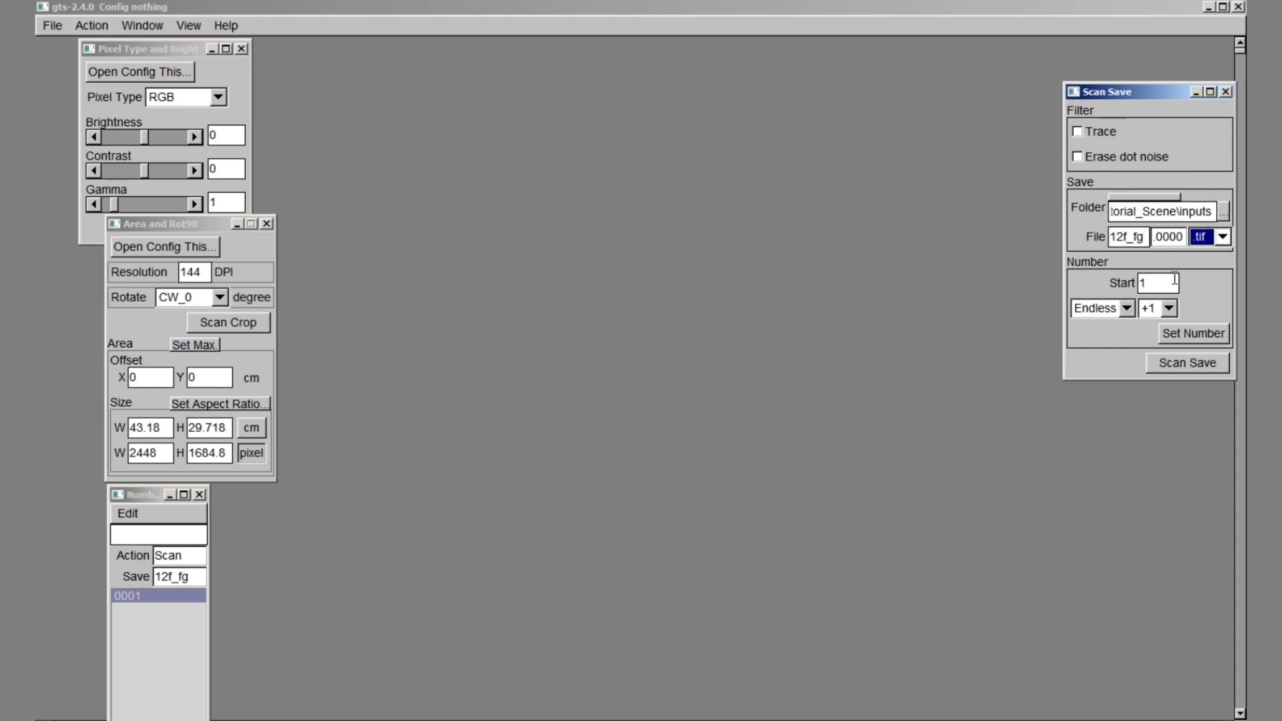
{"action": "left_click", "coordinate": [1184, 332]}
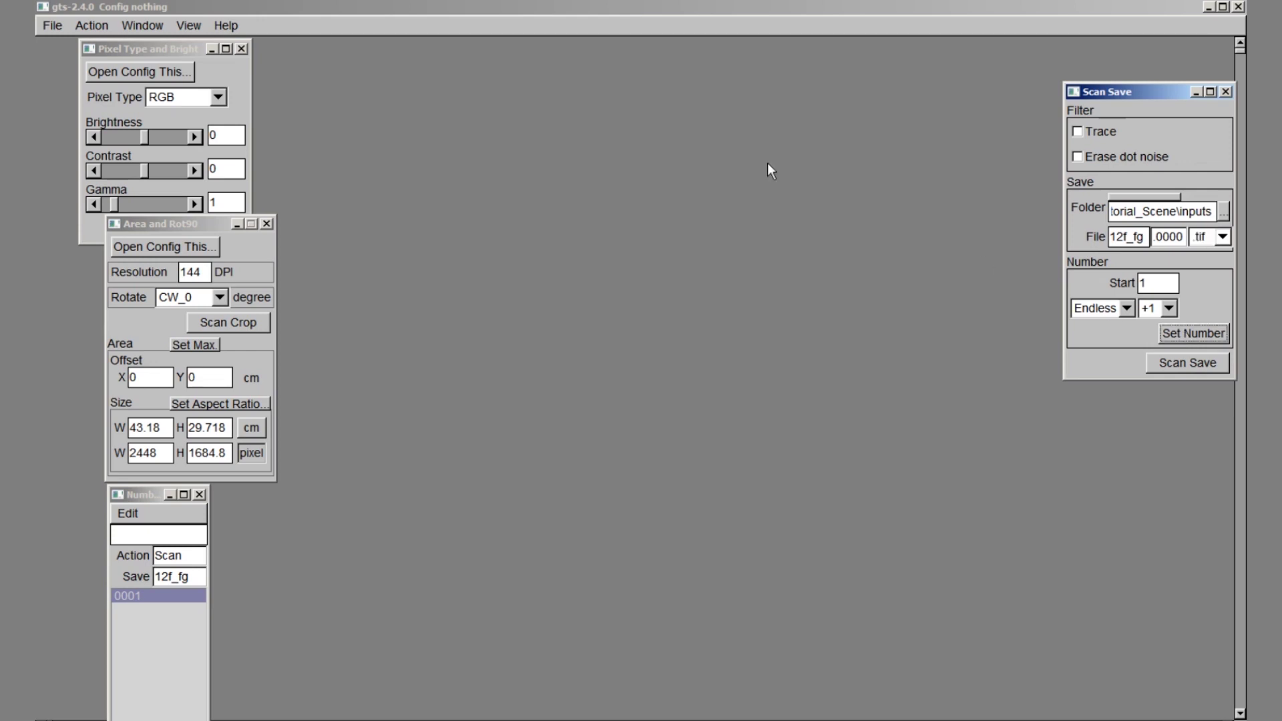
Step: Scan the whole sheet and pull the crop corners in to fit the drawn frame
{"action": "left_click", "coordinate": [248, 327]}
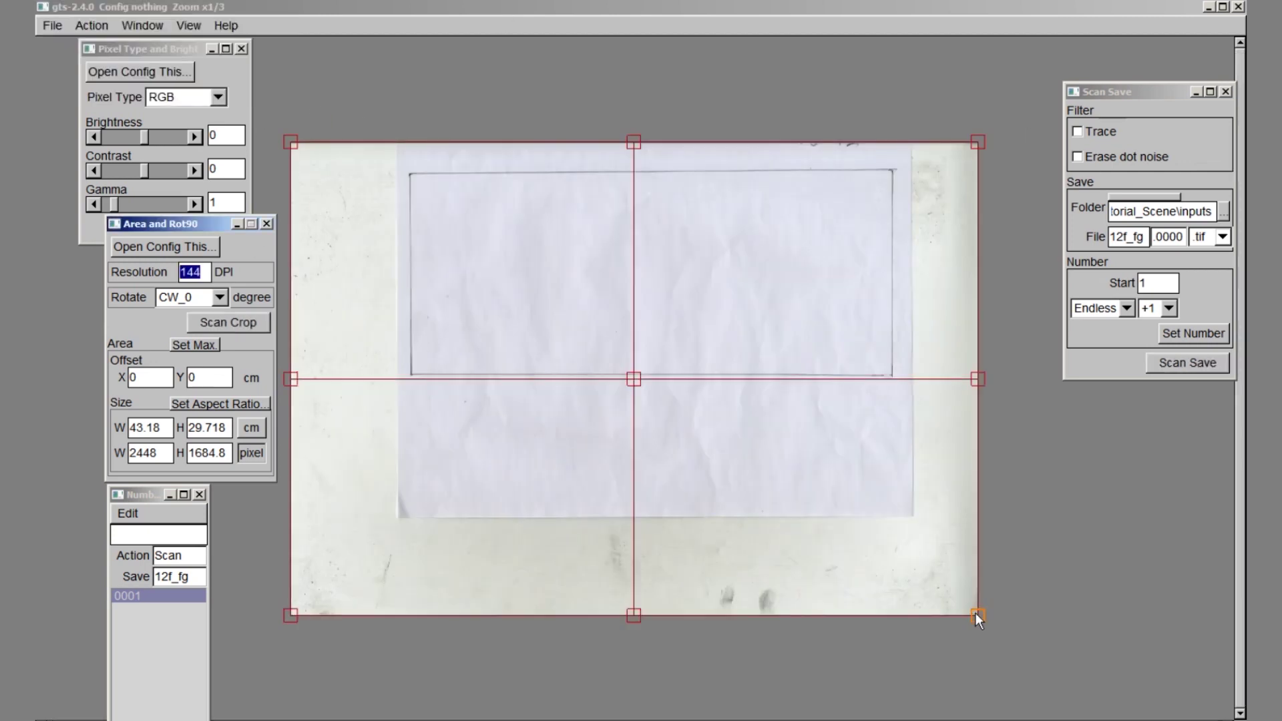
{"action": "left_click_drag", "start_coordinate": [974, 612], "coordinate": [911, 404]}
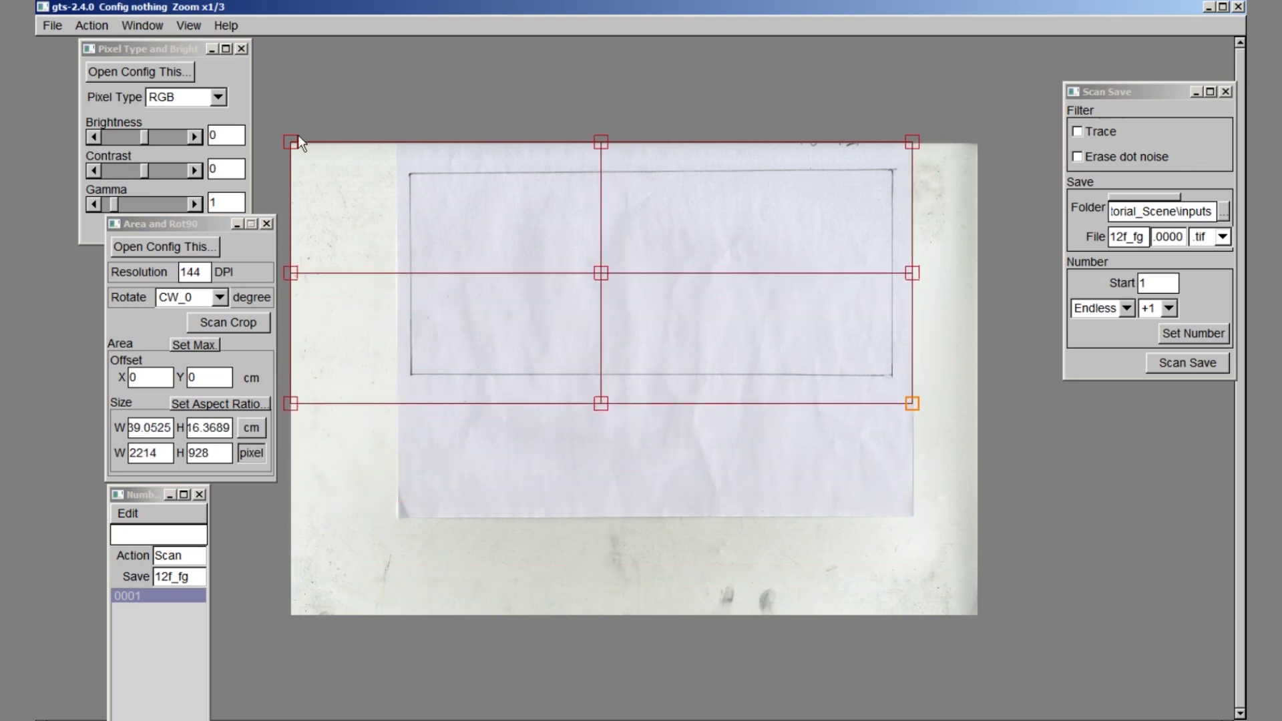
{"action": "left_click_drag", "start_coordinate": [292, 143], "coordinate": [403, 150]}
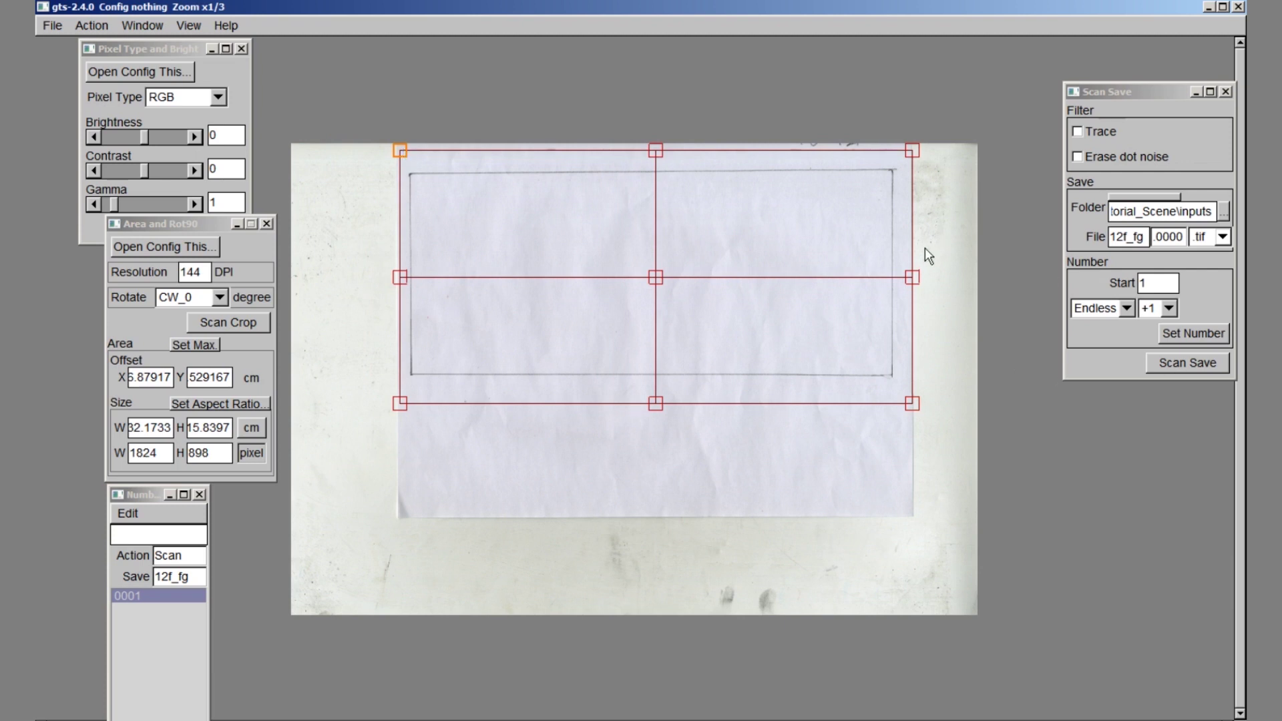
Step: Preview-scan the cropped area, then scan and save frame 0001
{"action": "left_click", "coordinate": [155, 51]}
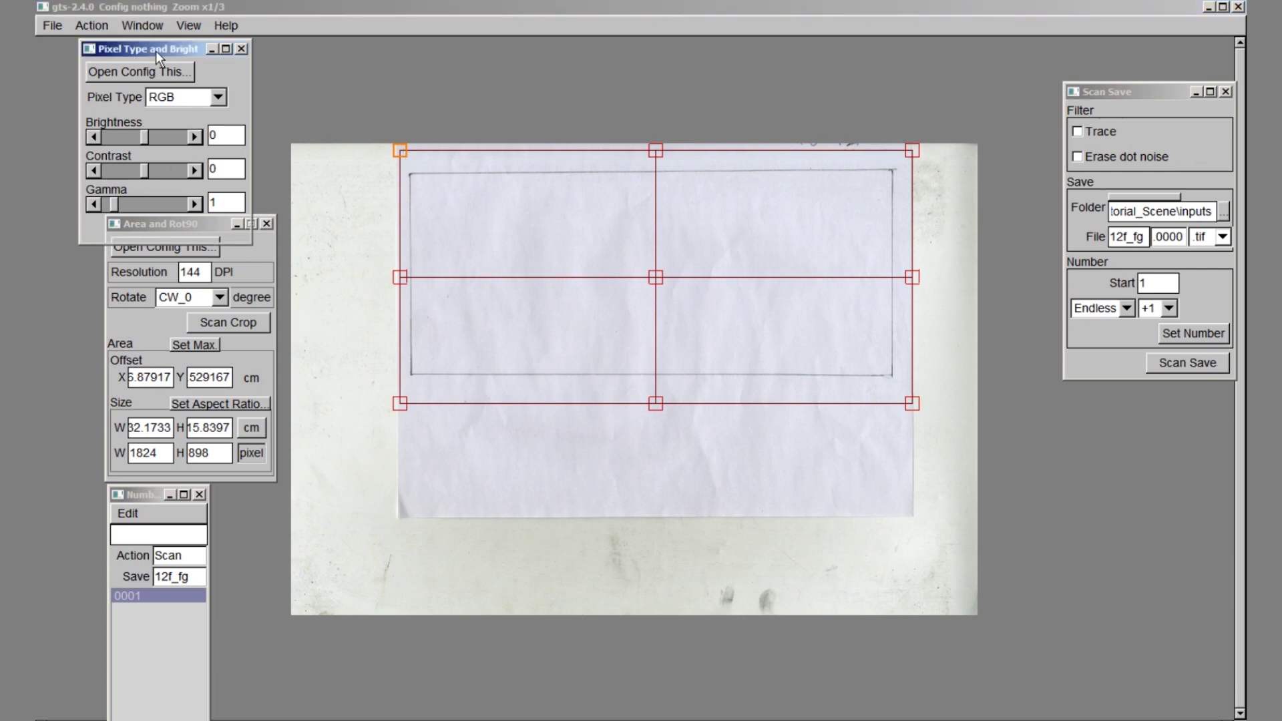
{"action": "left_click", "coordinate": [218, 227]}
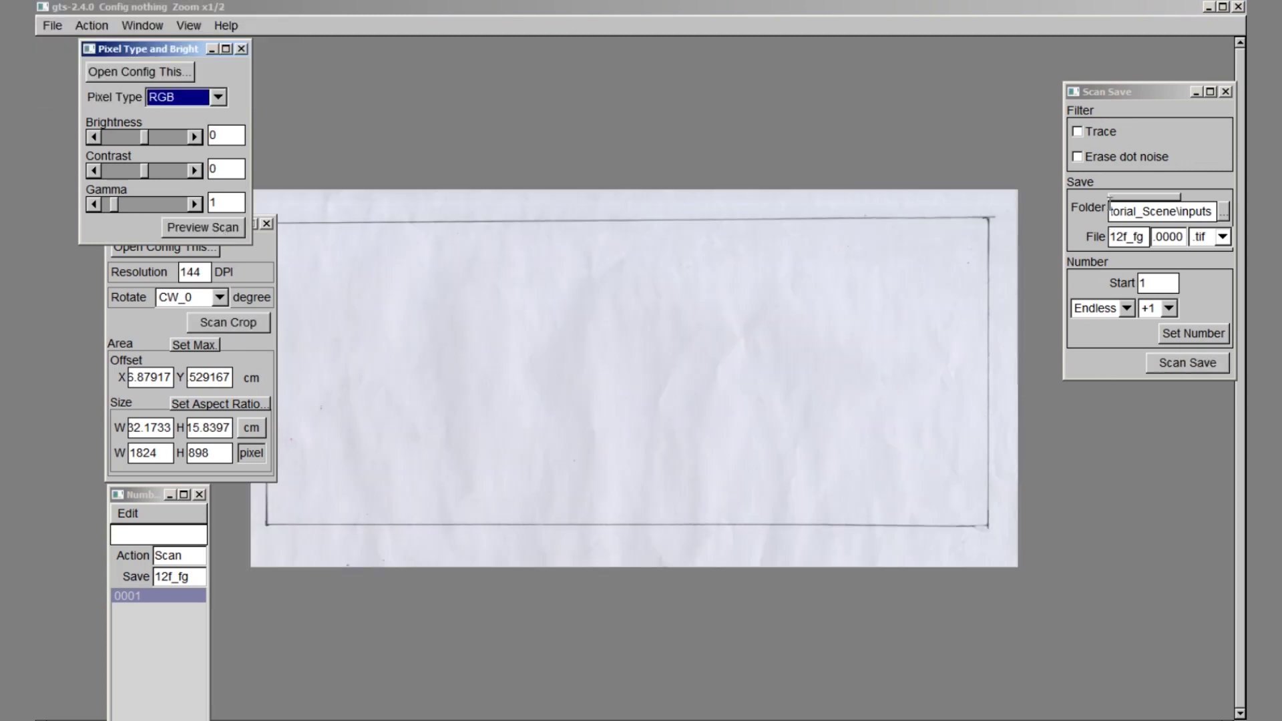
{"action": "left_click", "coordinate": [1191, 364]}
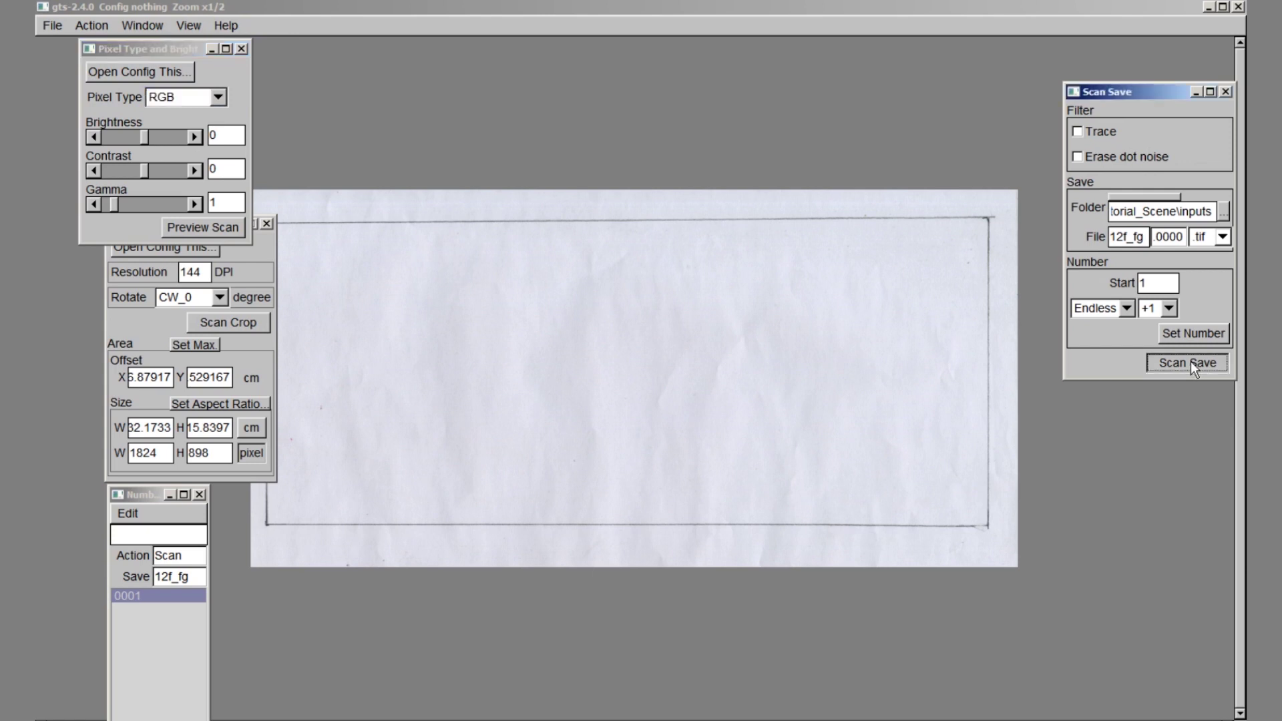
{"action": "left_click", "coordinate": [1190, 362]}
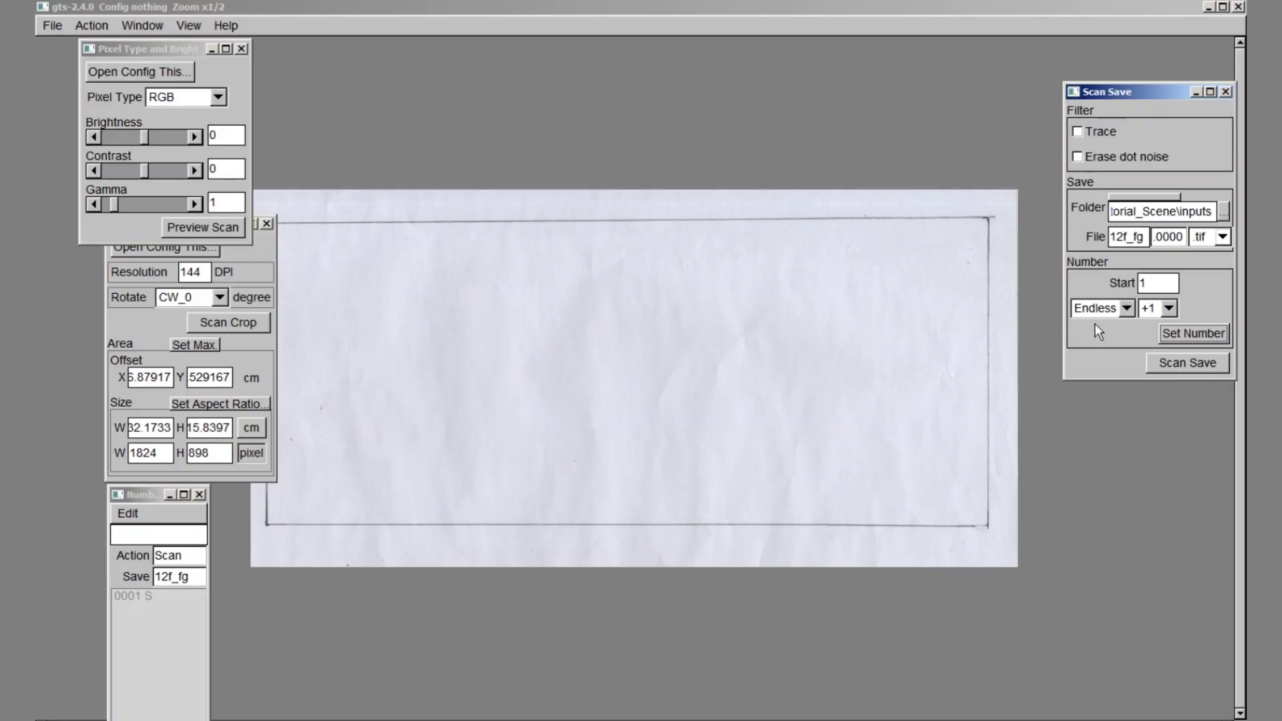
Step: Rename the scan file to A, restart numbering at 0001, and scan frames 0001 and 0002
{"action": "double_click", "coordinate": [1125, 238]}
{"action": "type", "text": "A"}
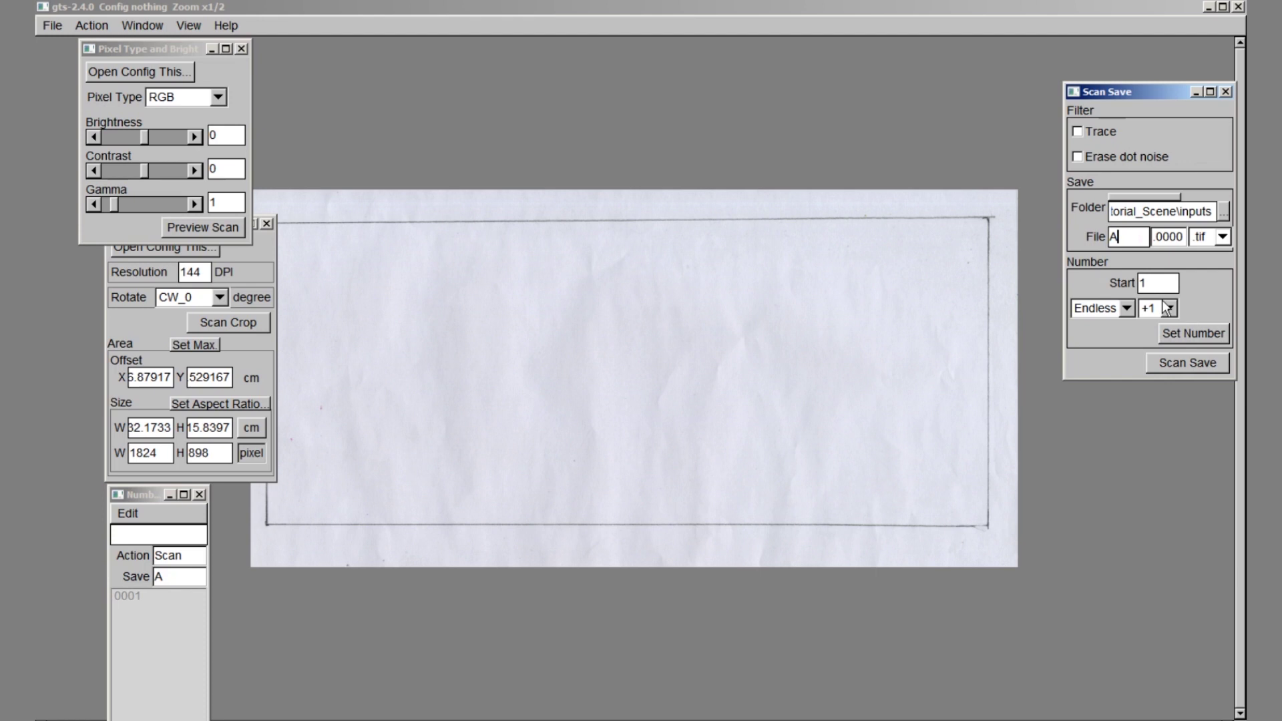
{"action": "left_click", "coordinate": [1200, 332]}
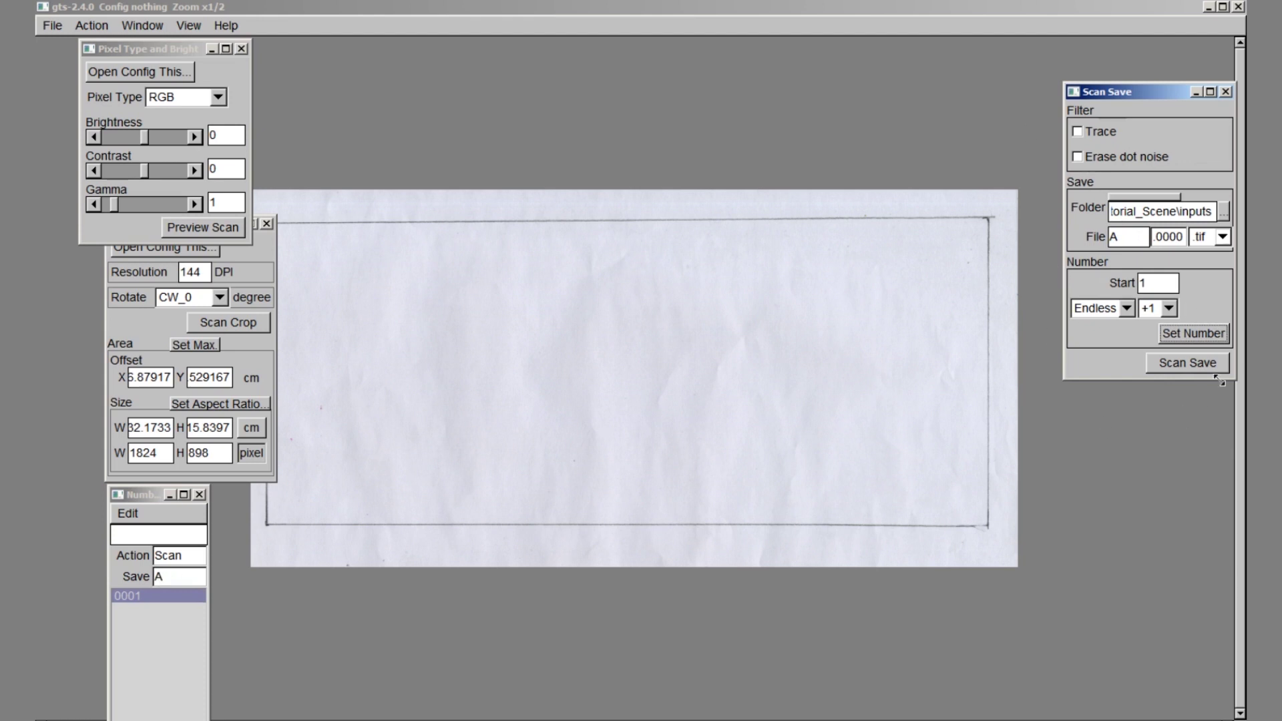
{"action": "left_click", "coordinate": [1196, 363]}
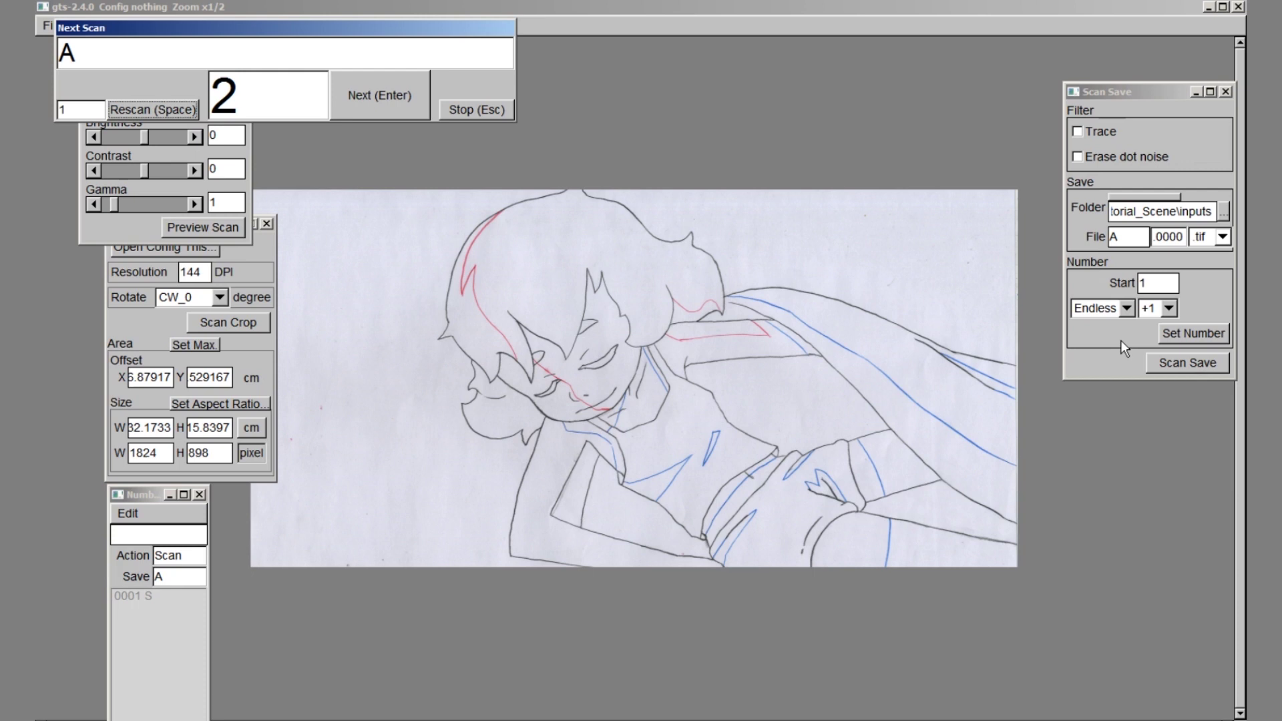
{"action": "left_click", "coordinate": [349, 103]}
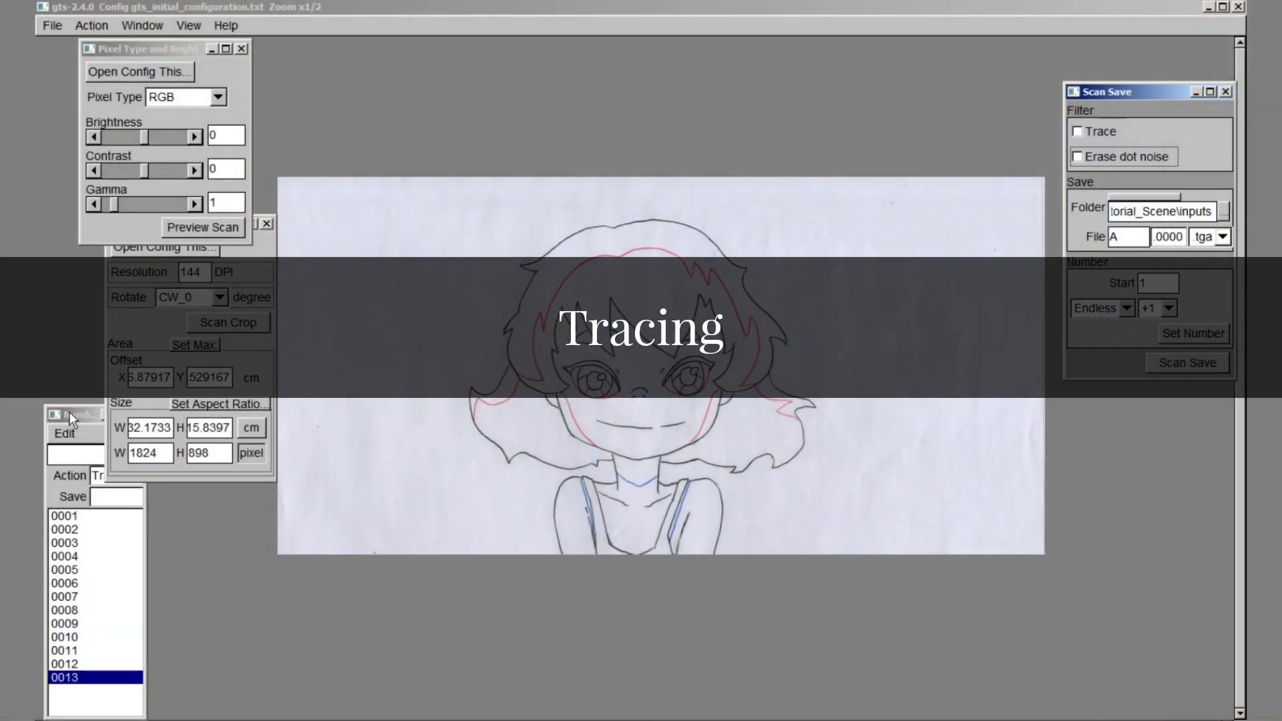
Step: Close the Scan Save and Pixel Type and Bright panels, leaving the frame number list
{"action": "left_click", "coordinate": [73, 415]}
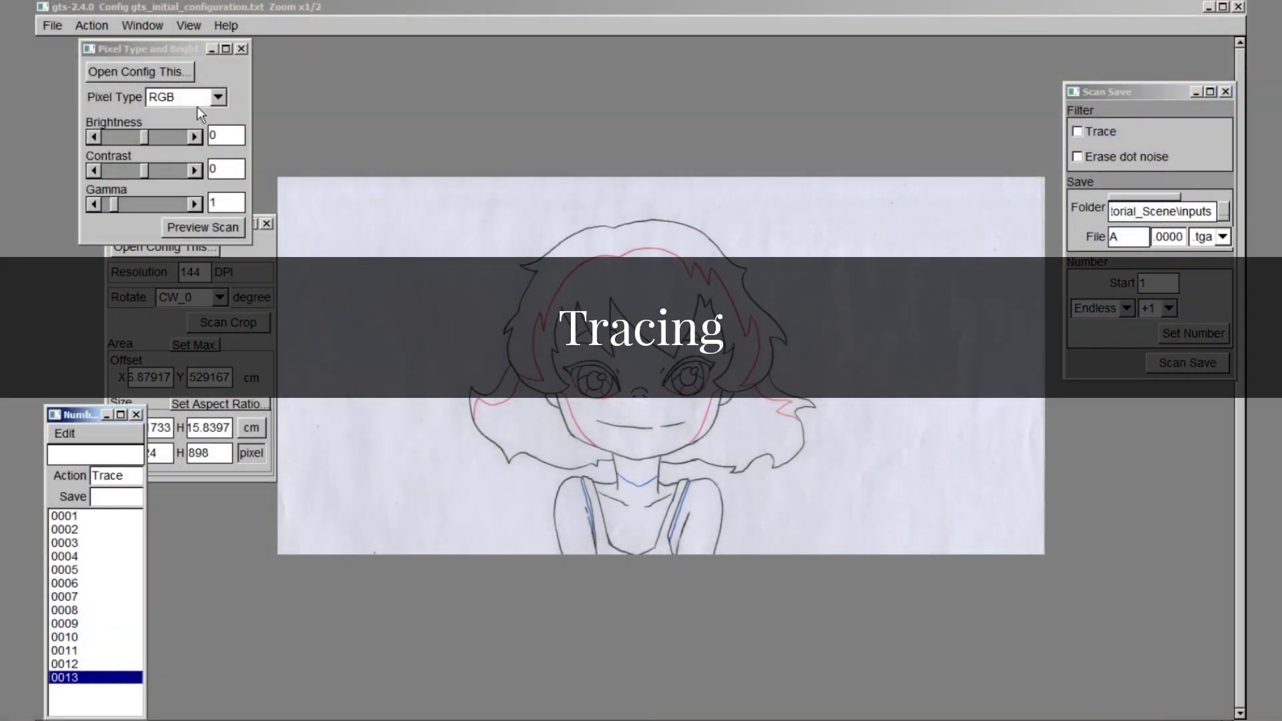
{"action": "left_click", "coordinate": [262, 252]}
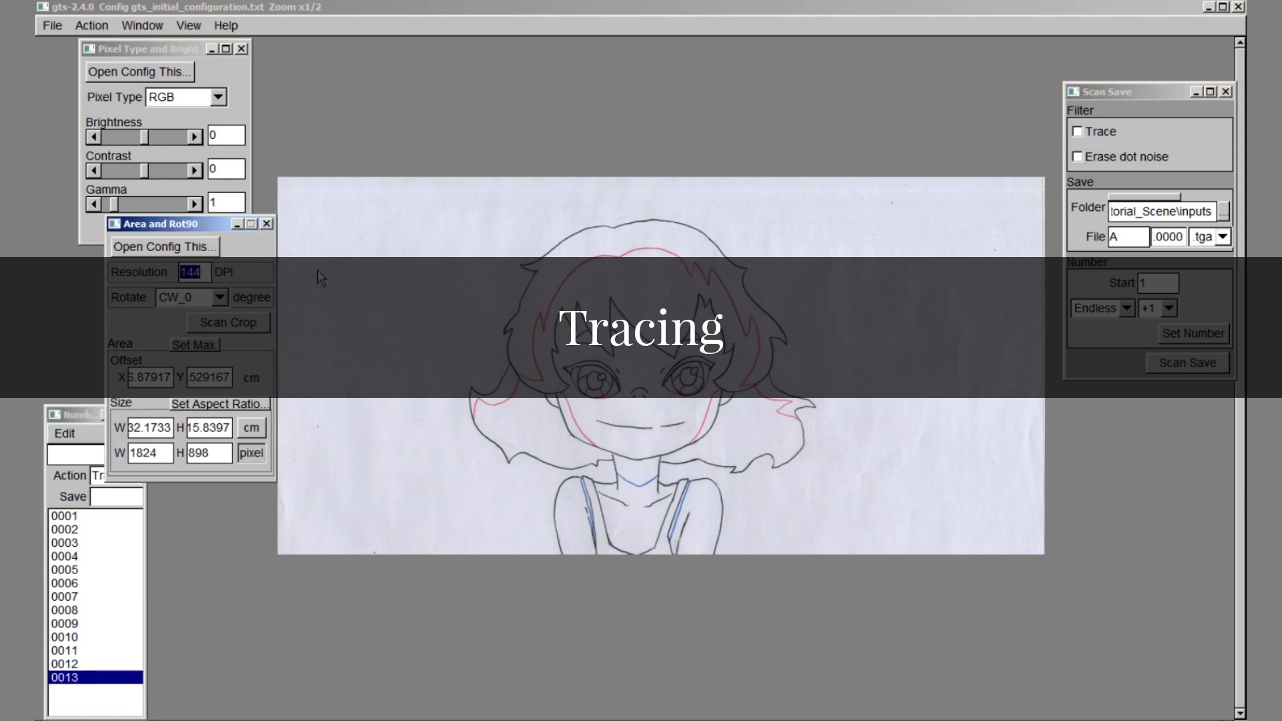
{"action": "left_click", "coordinate": [244, 112]}
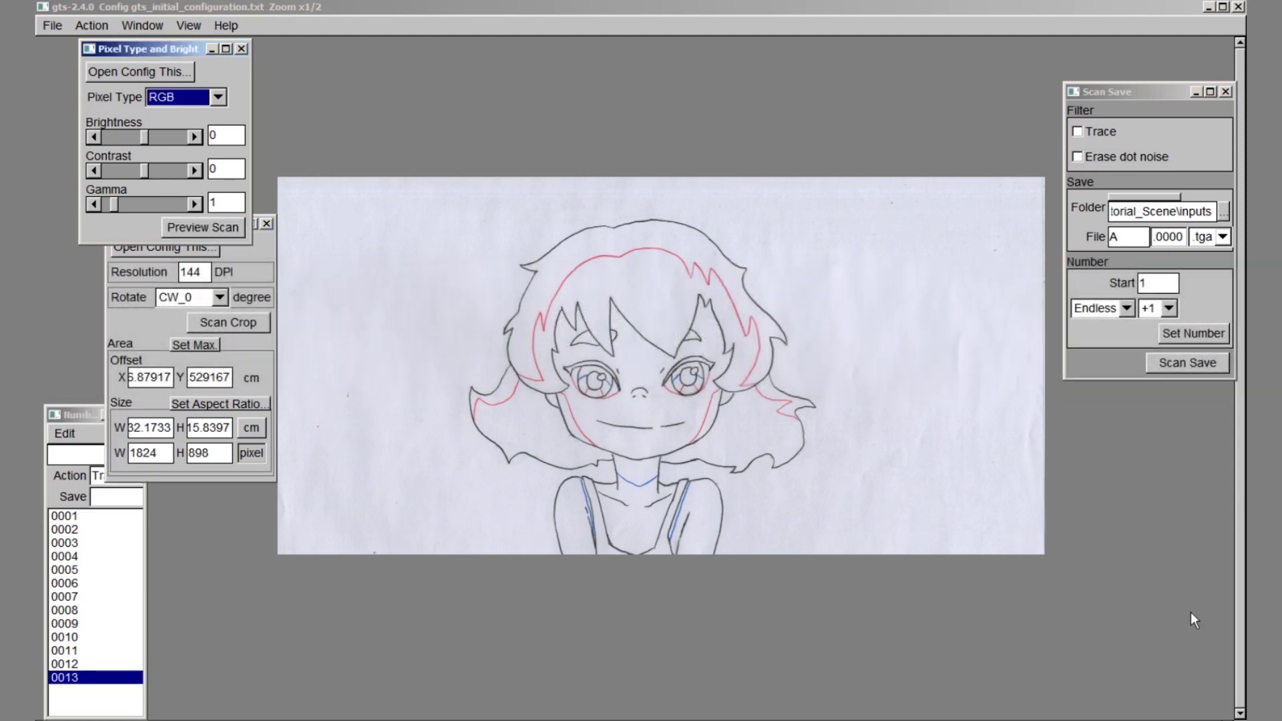
{"action": "left_click", "coordinate": [1227, 92]}
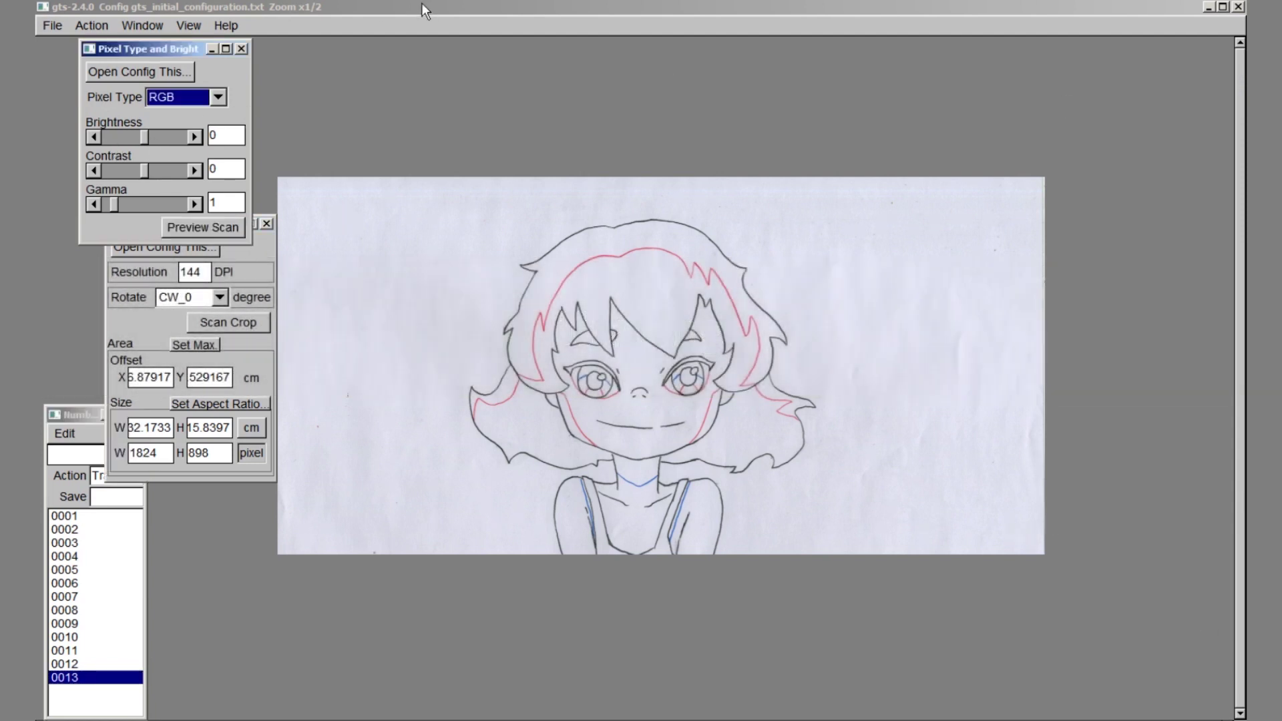
{"action": "left_click", "coordinate": [241, 49]}
Step: Close Area and Rot90 and open the Trace Files and Trace Thickness panels
{"action": "left_click", "coordinate": [267, 223]}
{"action": "left_click", "coordinate": [141, 26]}
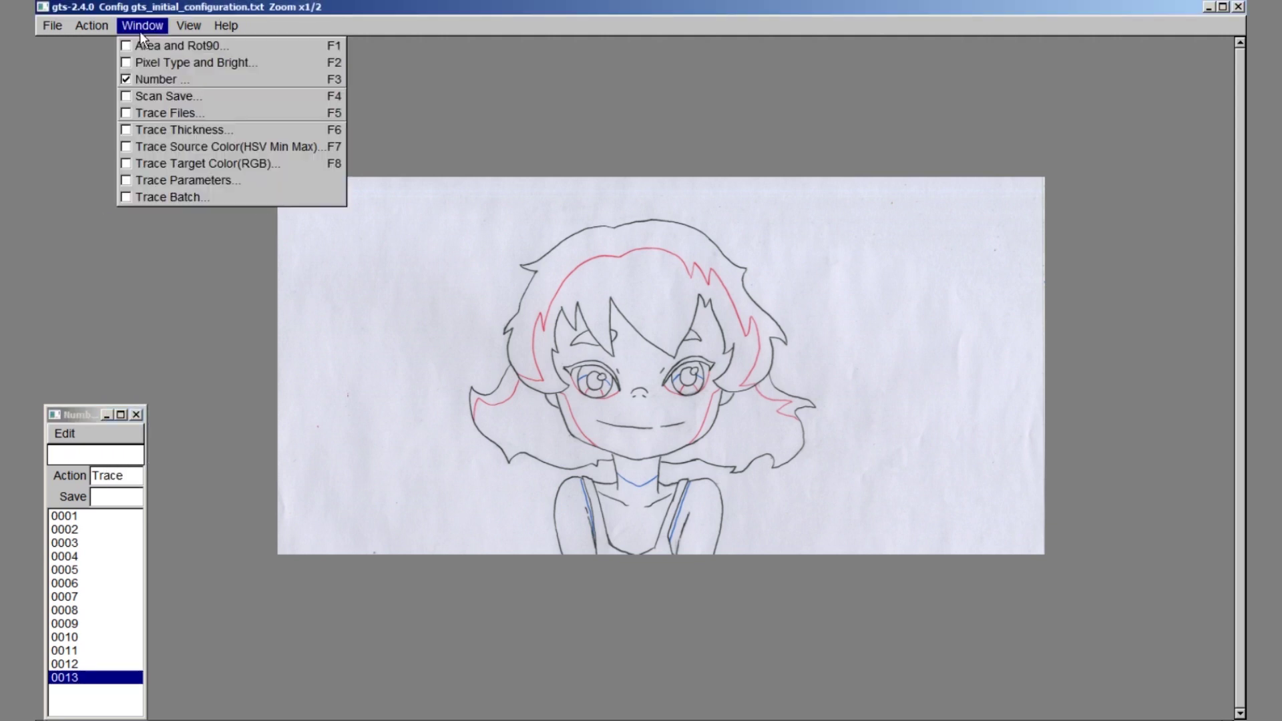
{"action": "left_click", "coordinate": [177, 114]}
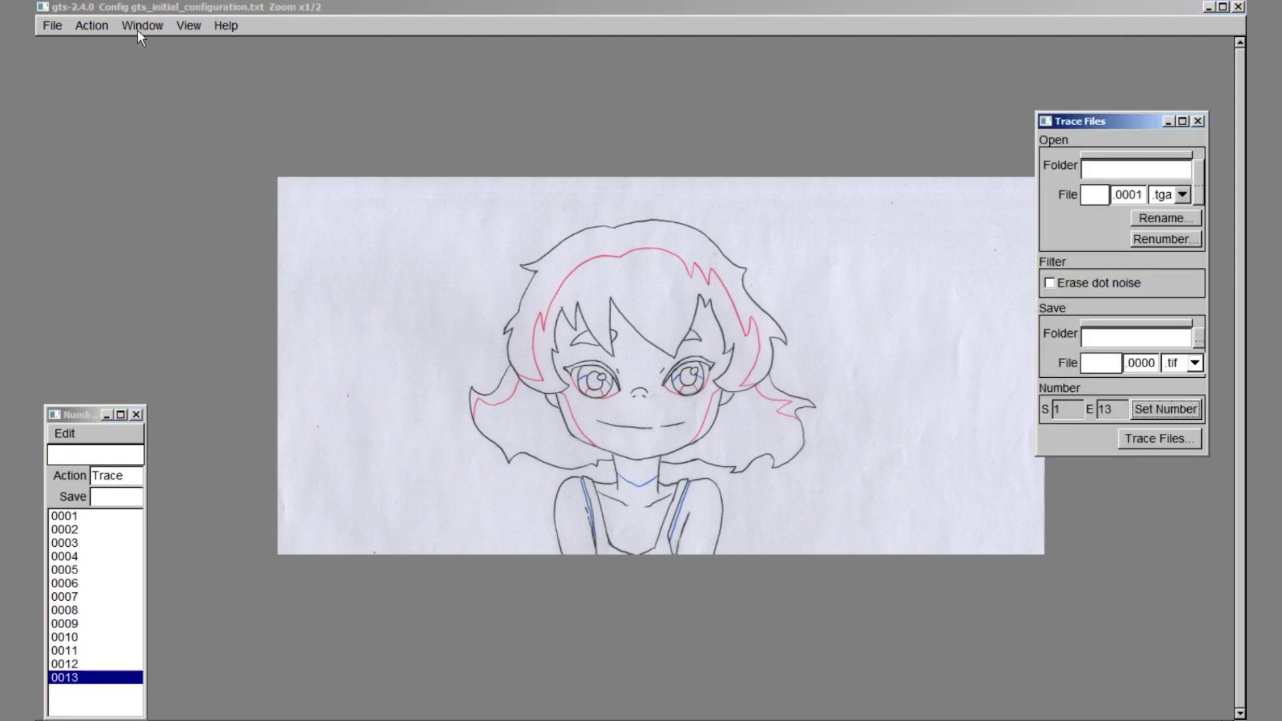
{"action": "left_click", "coordinate": [138, 28]}
{"action": "left_click", "coordinate": [207, 132]}
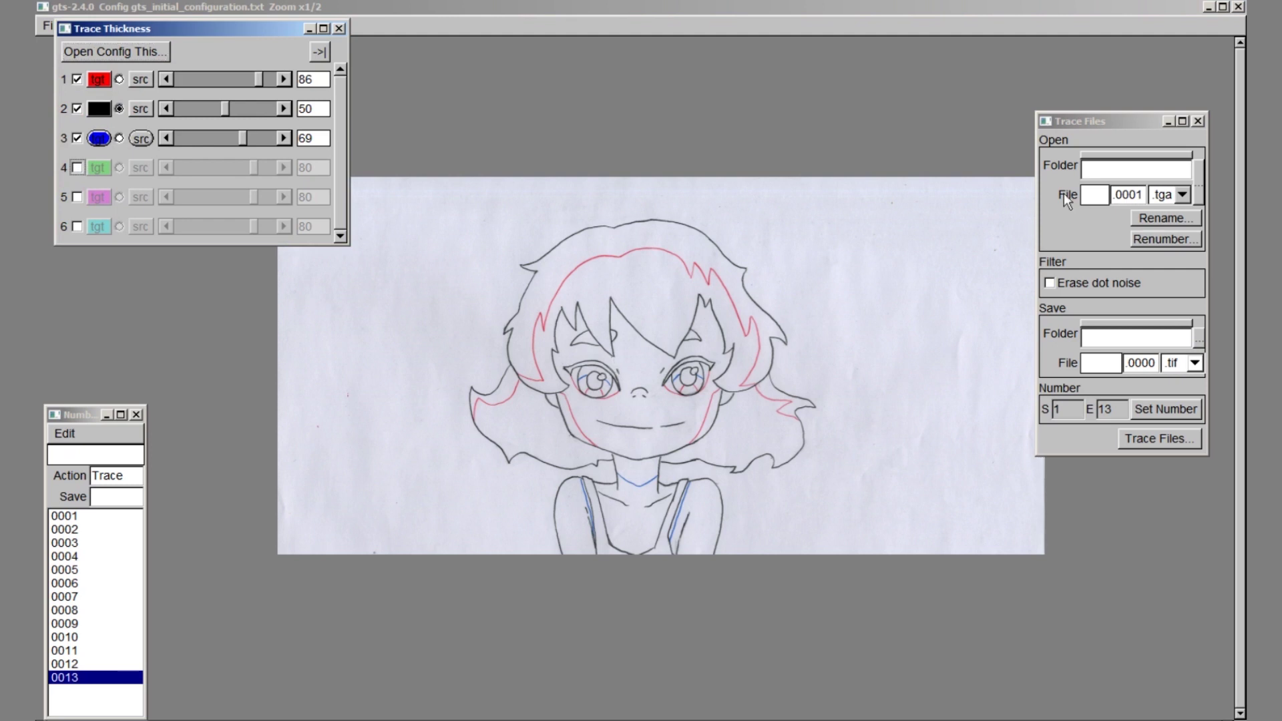
Step: Load the A.0001 TIFF as the trace source using the All Files filter, then view frame 0013
{"action": "left_click", "coordinate": [1084, 170]}
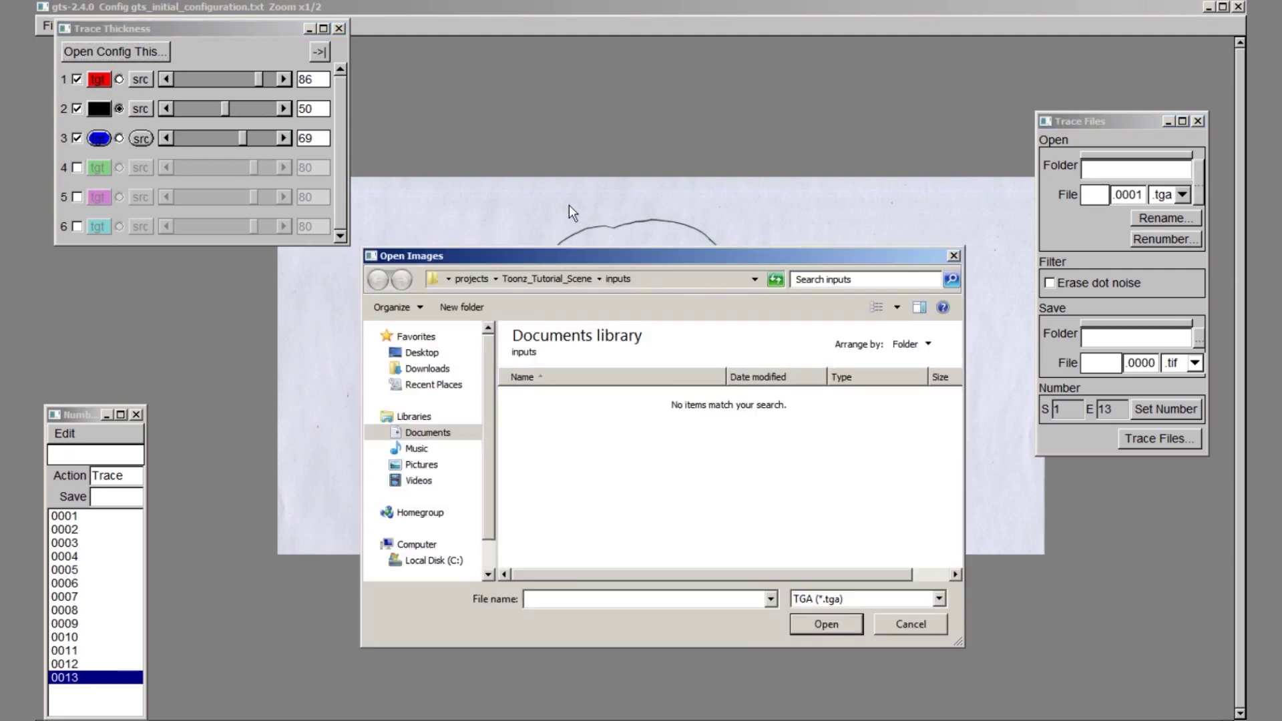
{"action": "left_click", "coordinate": [852, 601]}
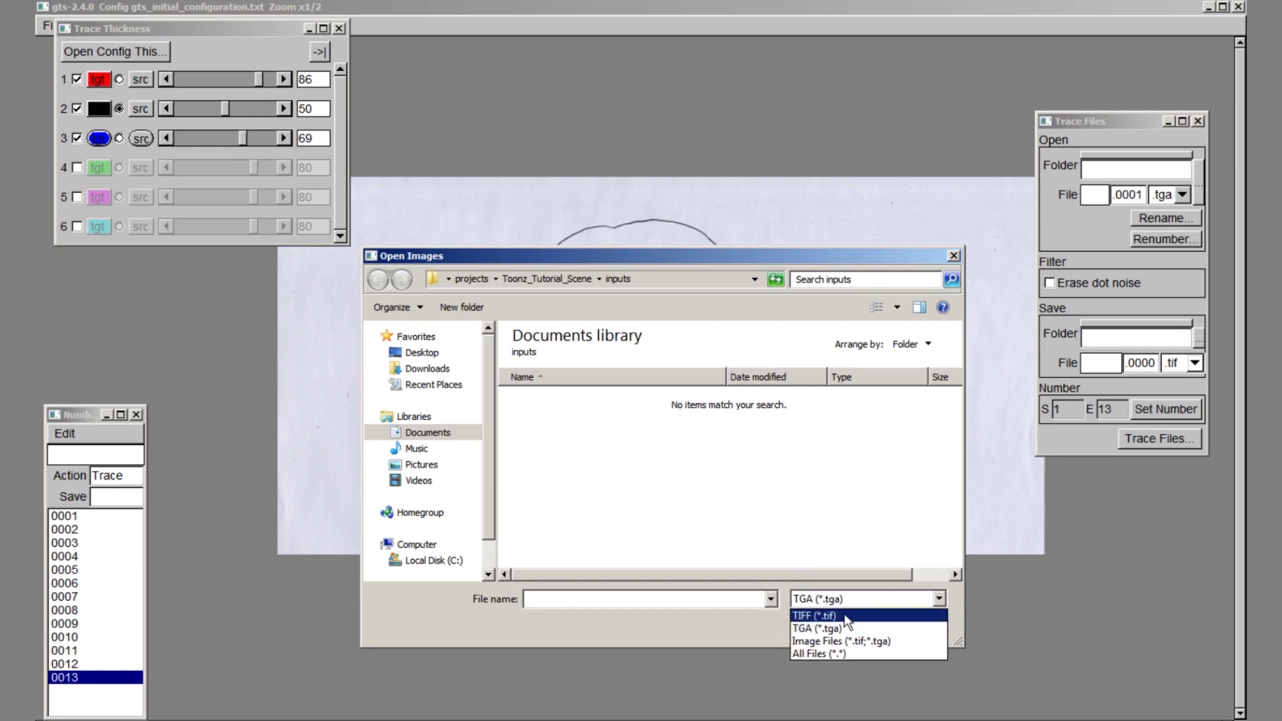
{"action": "left_click", "coordinate": [823, 658]}
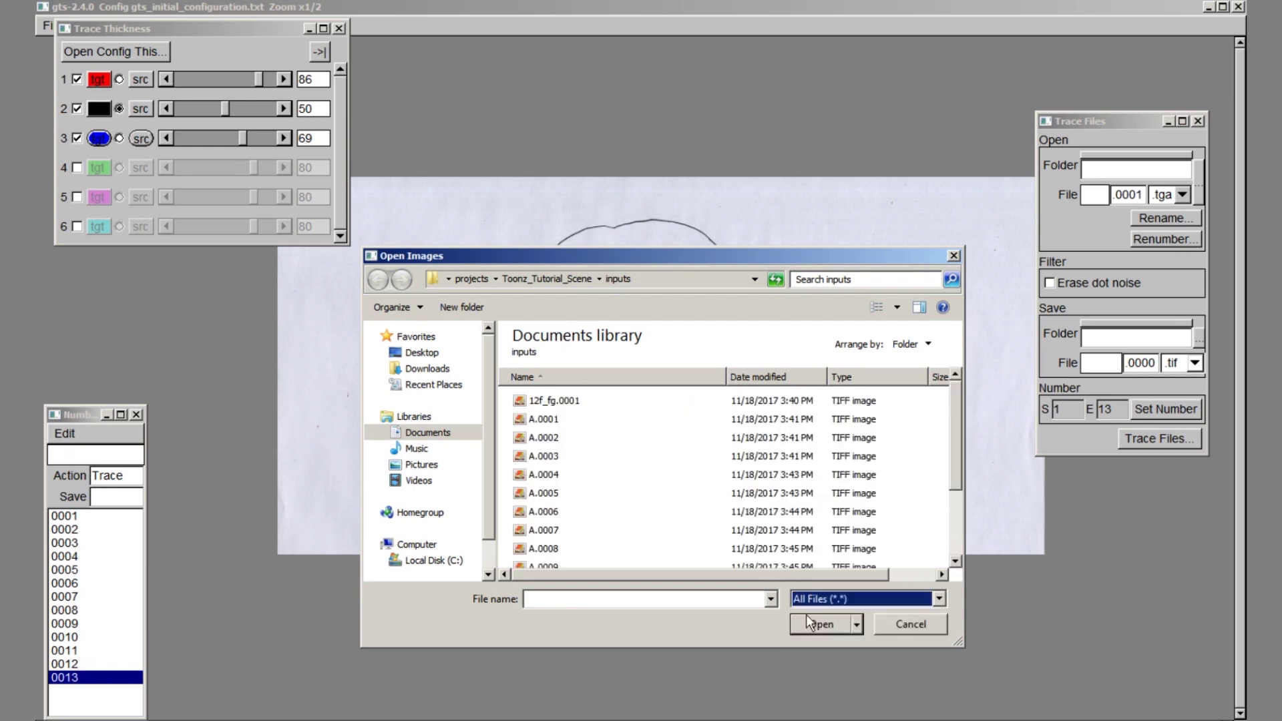
{"action": "left_click", "coordinate": [556, 419]}
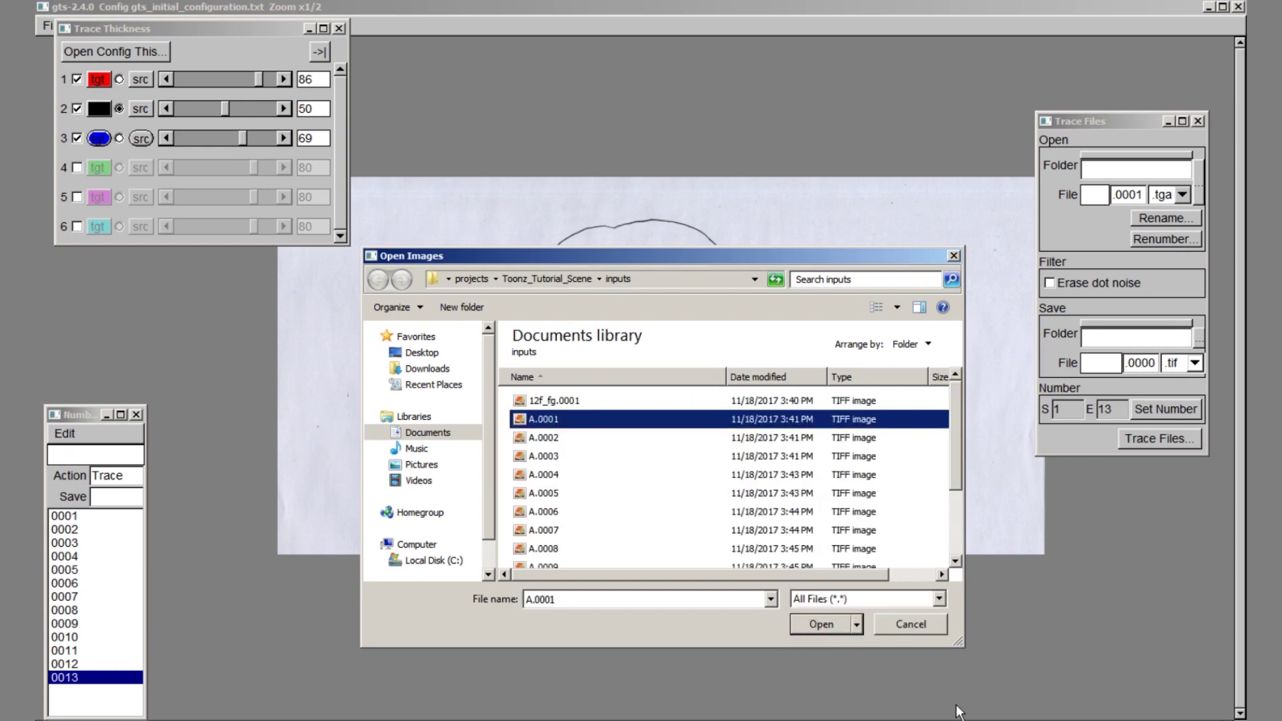
{"action": "left_click", "coordinate": [818, 624]}
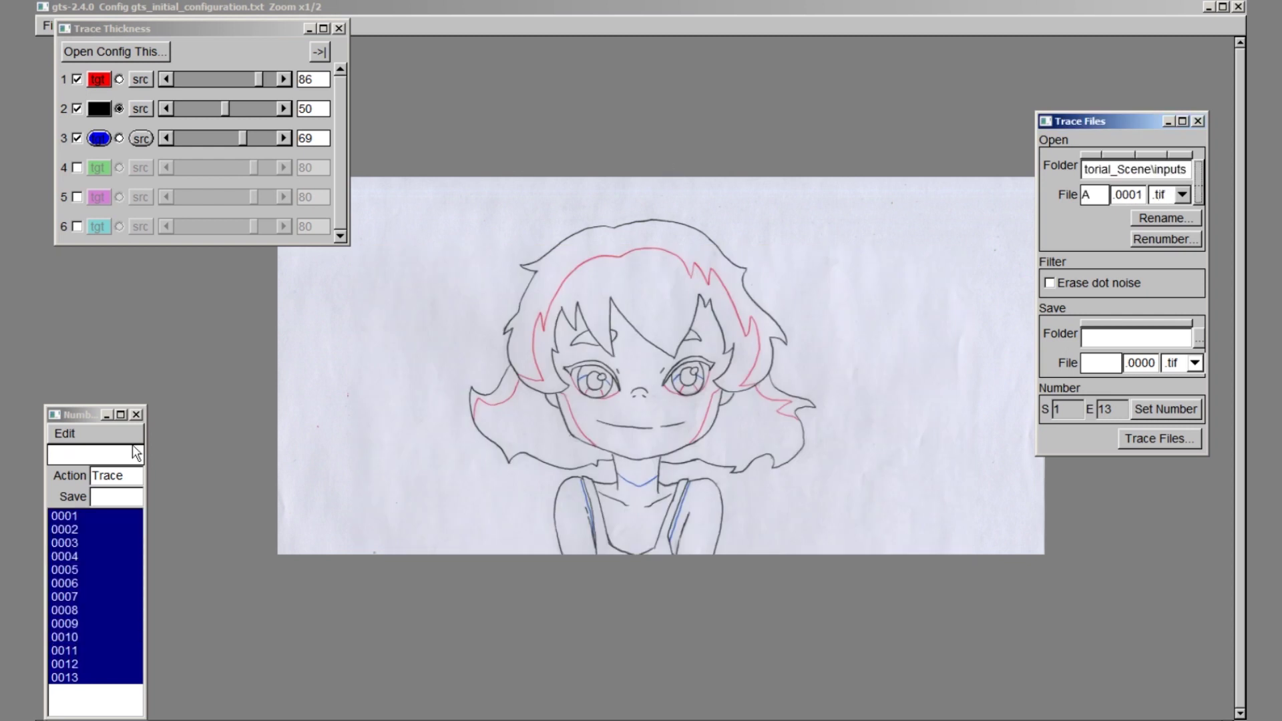
{"action": "left_click", "coordinate": [69, 674]}
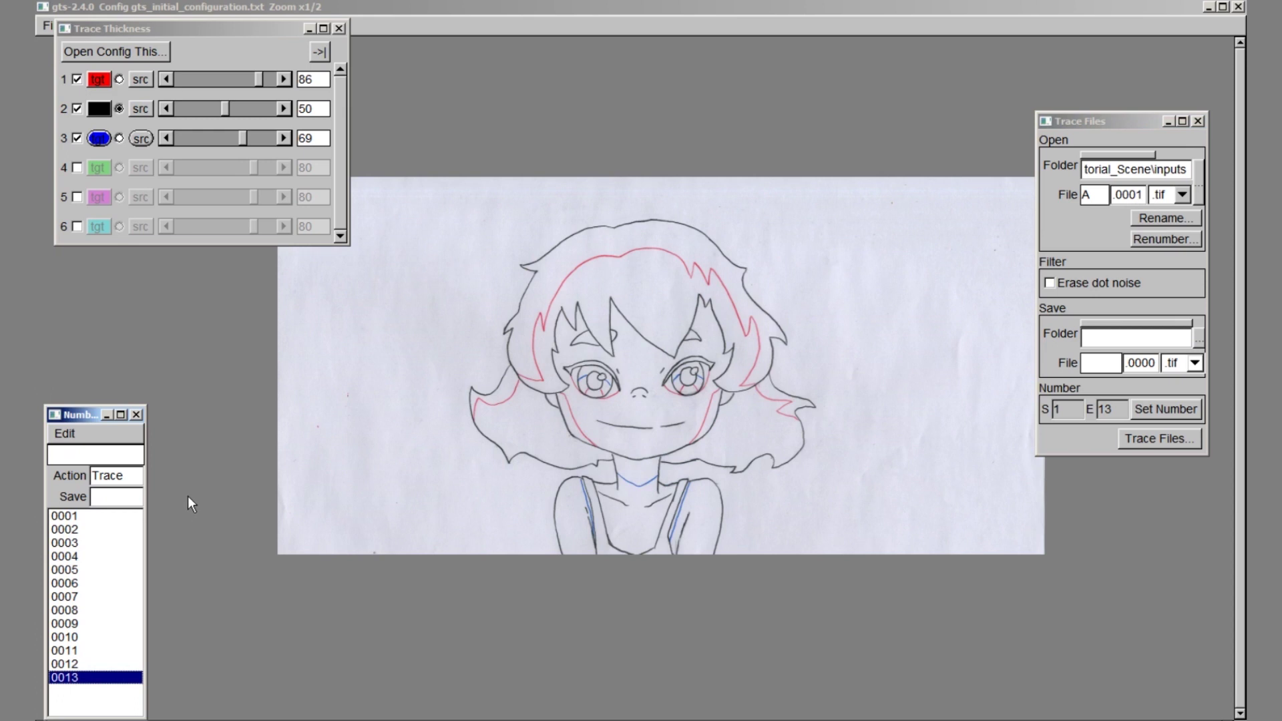
Step: Enable Erase dot noise and set the Save Folder to Toonz_Tutorial_Scene\drawings
{"action": "left_click", "coordinate": [1083, 282]}
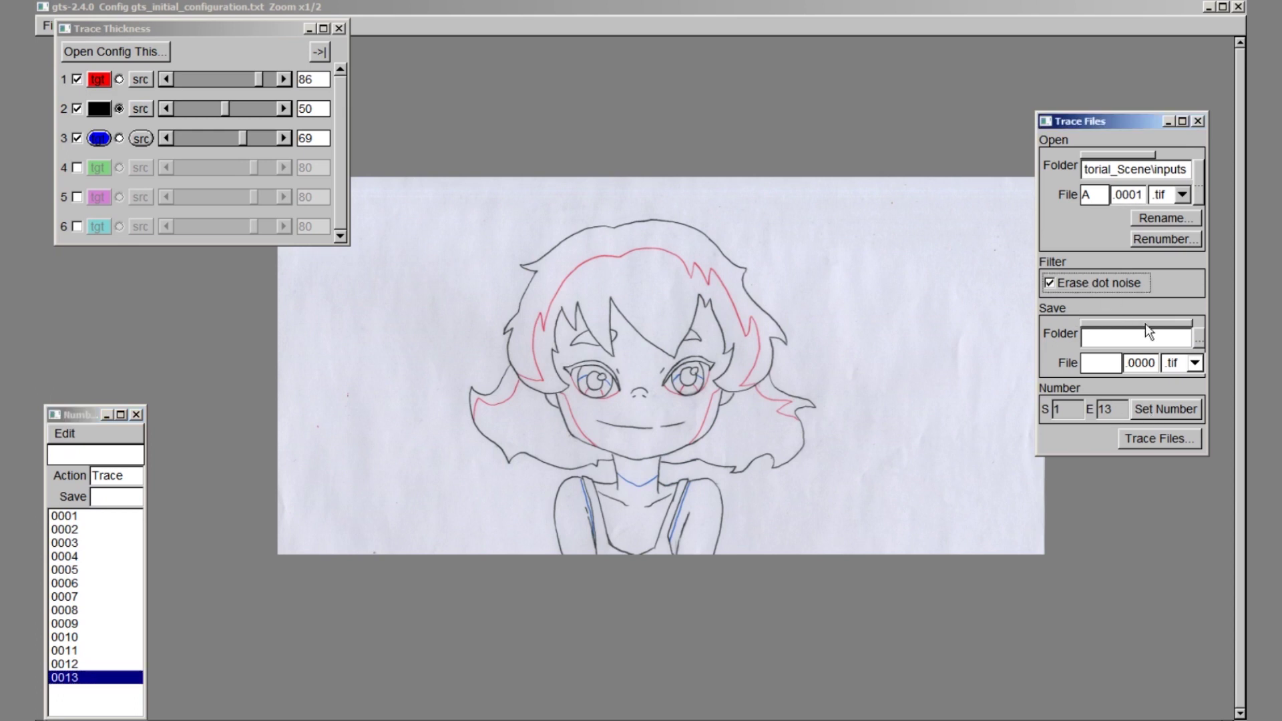
{"action": "left_click", "coordinate": [1198, 339]}
{"action": "left_click", "coordinate": [530, 326]}
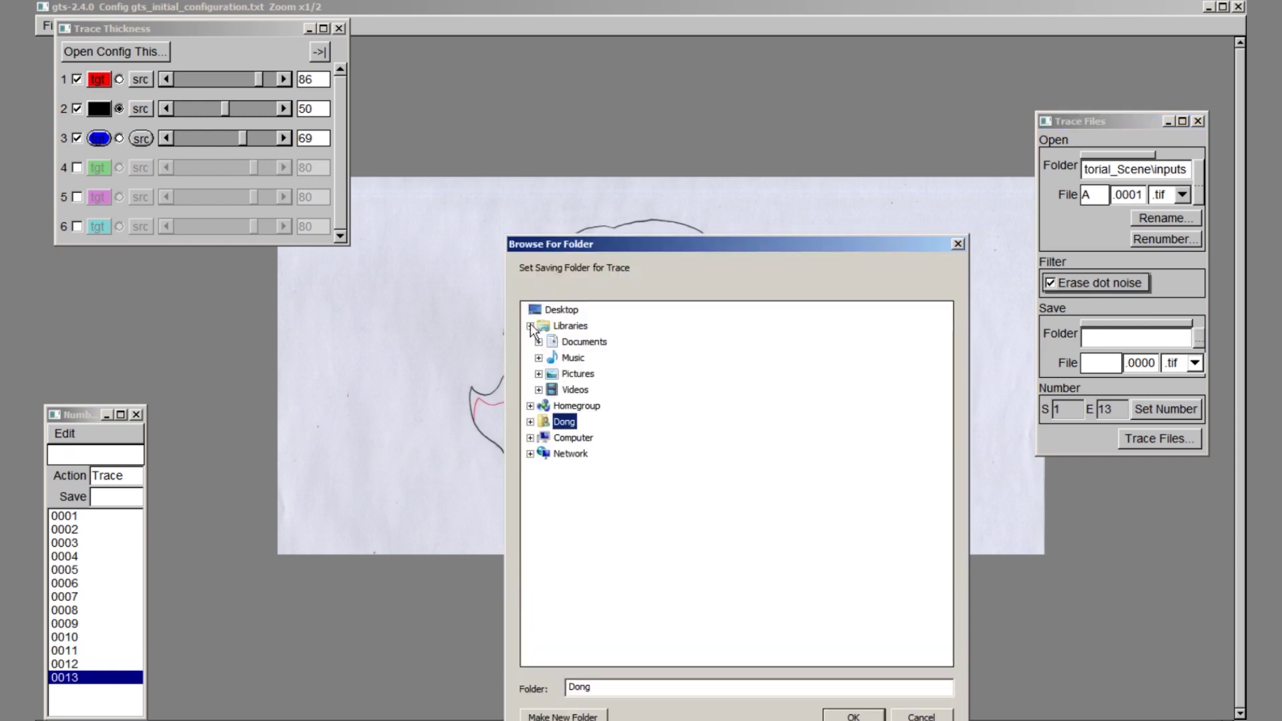
{"action": "left_click", "coordinate": [538, 341]}
{"action": "left_click", "coordinate": [547, 358]}
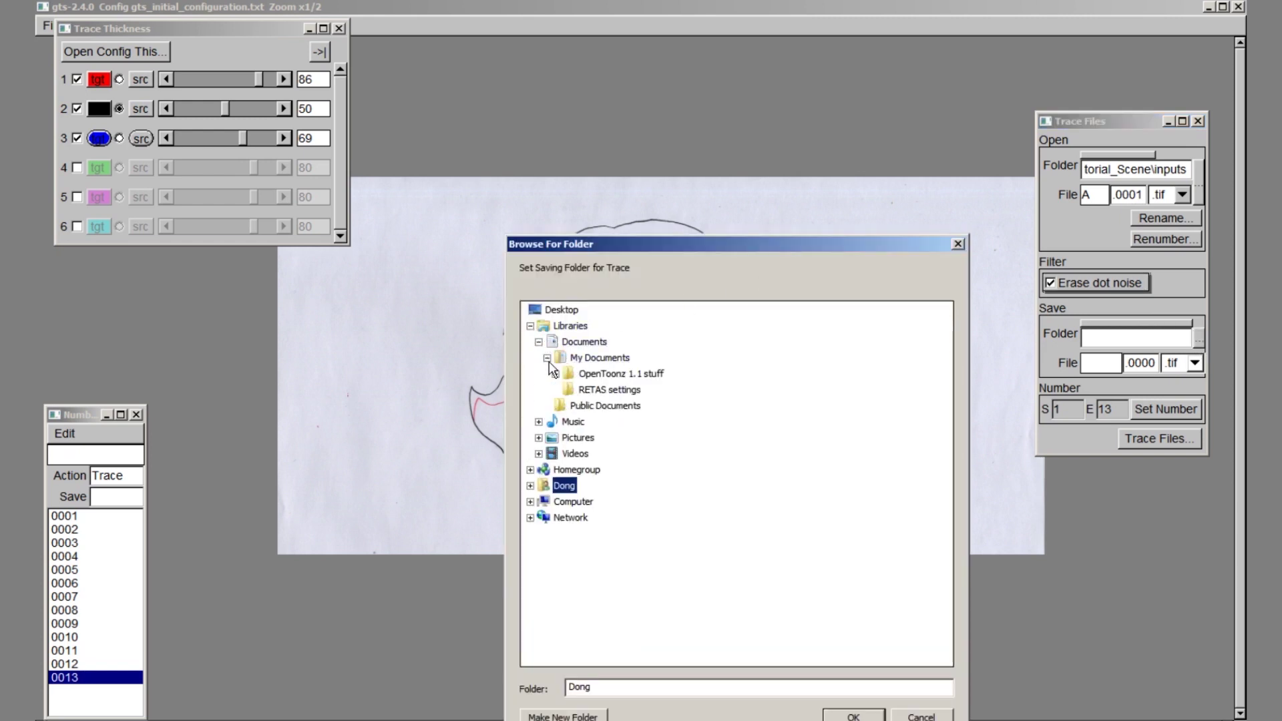
{"action": "left_click", "coordinate": [555, 373]}
{"action": "left_click", "coordinate": [564, 502]}
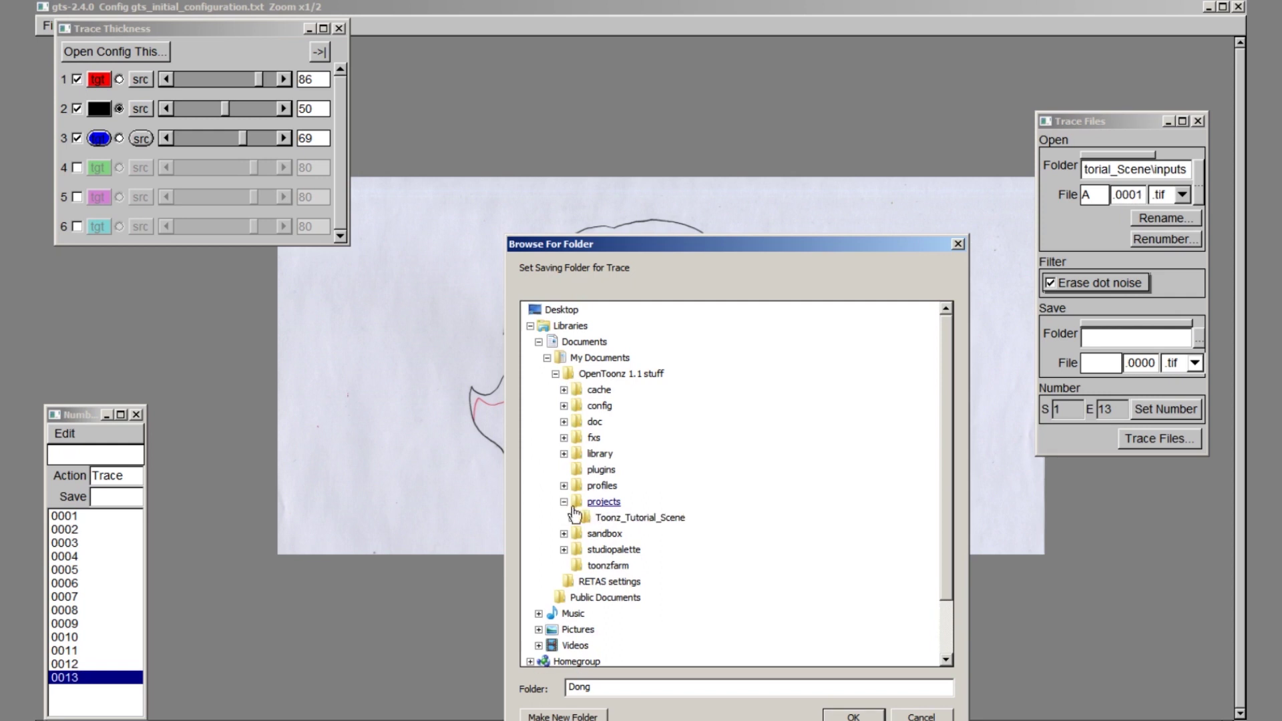
{"action": "left_click", "coordinate": [573, 517]}
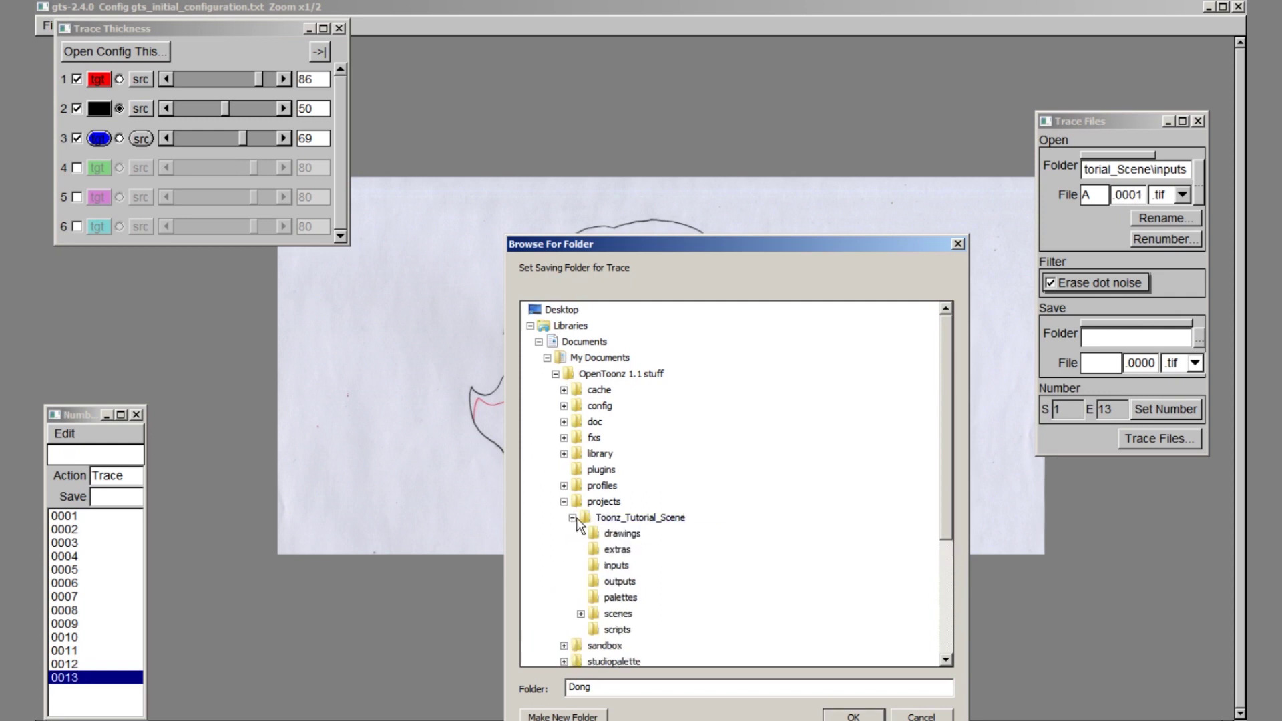
{"action": "left_click", "coordinate": [619, 533]}
{"action": "left_click", "coordinate": [847, 714]}
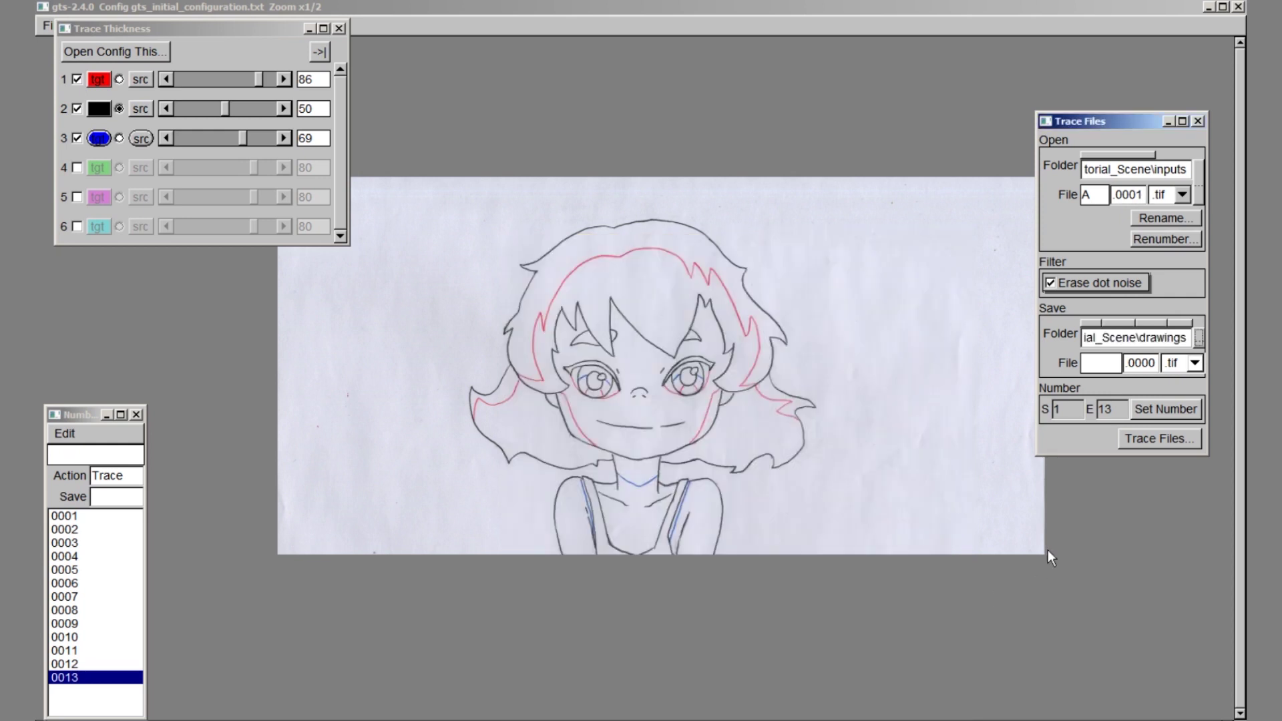
Step: Name the save file 'A' with .tif as the format
{"action": "left_click", "coordinate": [1102, 360]}
{"action": "type", "text": "A"}
{"action": "left_click", "coordinate": [1183, 367]}
{"action": "left_click", "coordinate": [1179, 365]}
Step: Select frames 0001–0013, view the Color Trace target image, and compare it with the original scan
{"action": "left_click", "coordinate": [1160, 410]}
{"action": "mouse_move", "coordinate": [227, 33]}
{"action": "left_mouse_down"}
{"action": "mouse_move", "coordinate": [205, 62]}
{"action": "mouse_move", "coordinate": [243, 69]}
{"action": "left_mouse_up"}
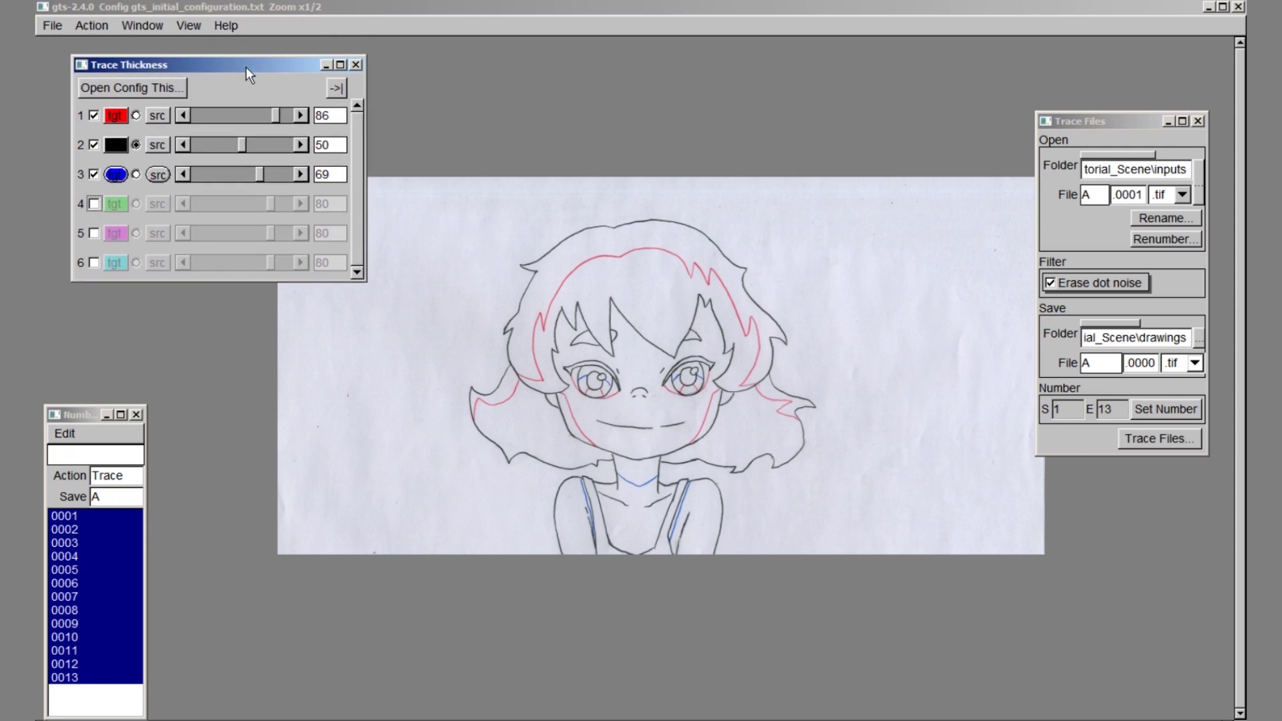
{"action": "left_click", "coordinate": [188, 26]}
{"action": "mouse_move", "coordinate": [211, 78]}
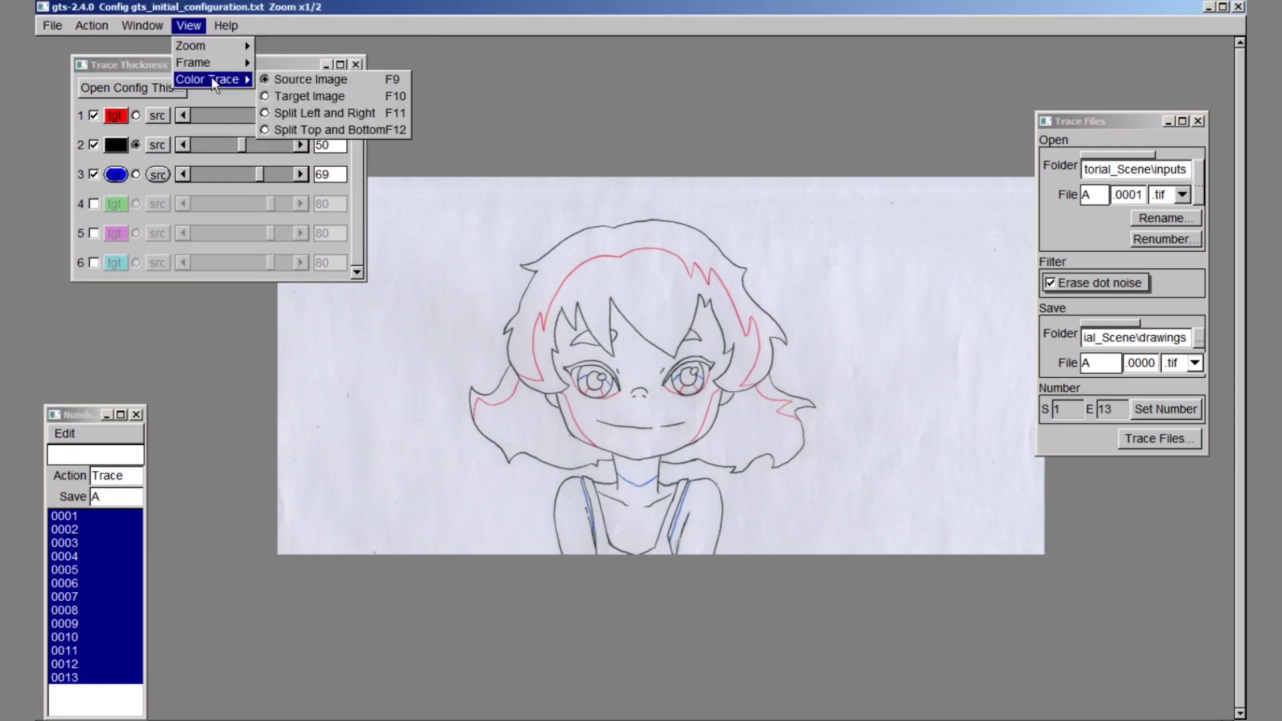
{"action": "left_click", "coordinate": [327, 100]}
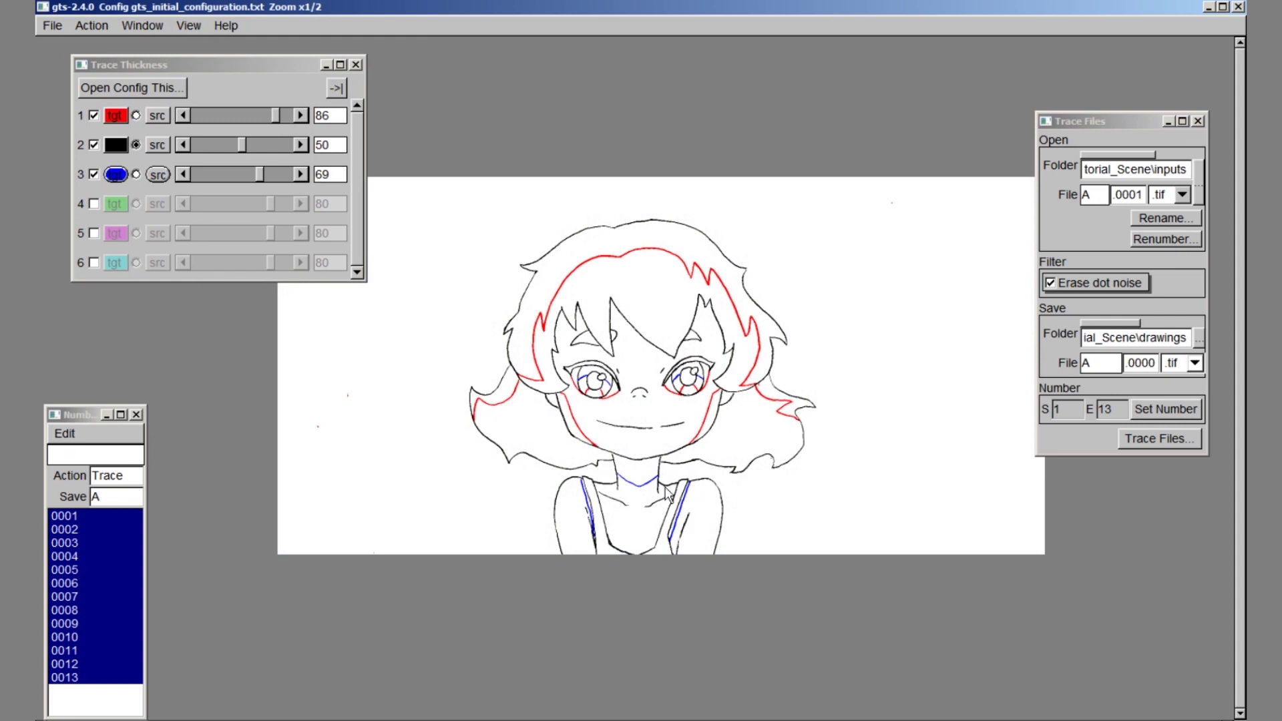
{"action": "key", "text": "F4"}
Step: Back on the traced view, set red trace thickness to 63 and blue to 57
{"action": "key", "text": "F5"}
{"action": "scroll", "coordinate": [642, 478], "scroll_direction": "up", "scroll_amount": 1}
{"action": "left_click_drag", "start_coordinate": [272, 118], "coordinate": [252, 120]}
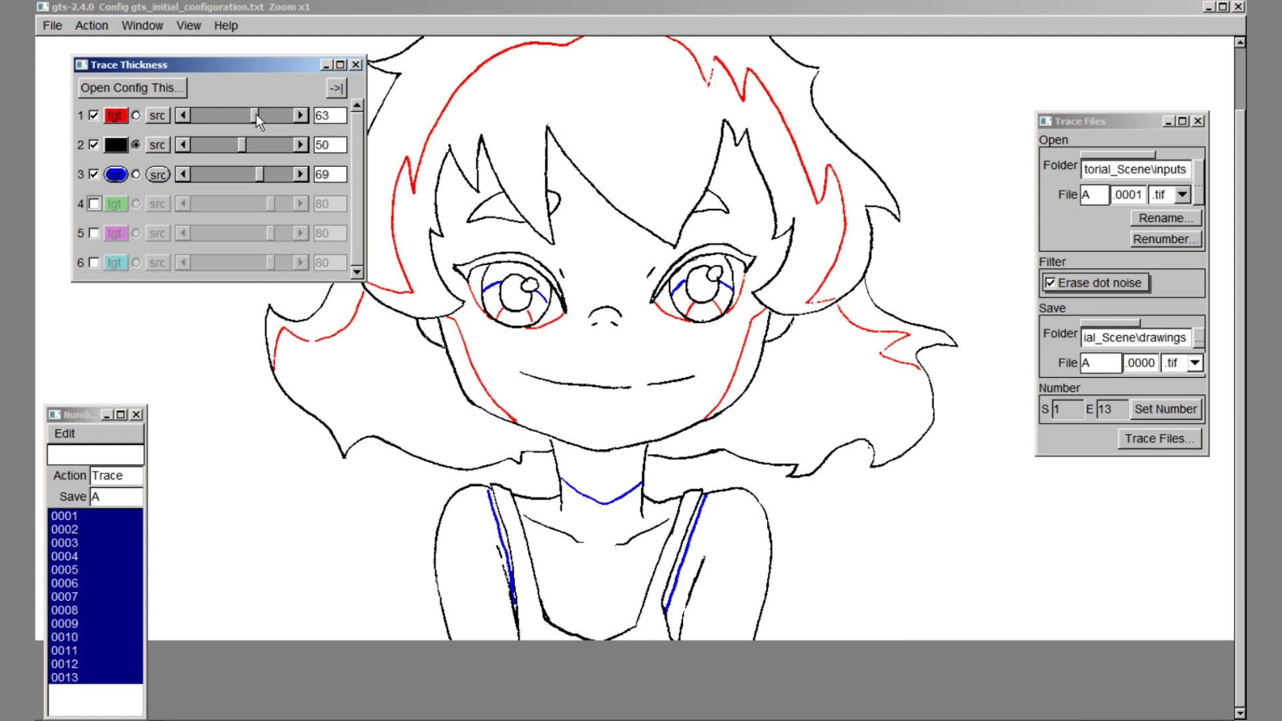
{"action": "left_click_drag", "start_coordinate": [259, 178], "coordinate": [247, 179]}
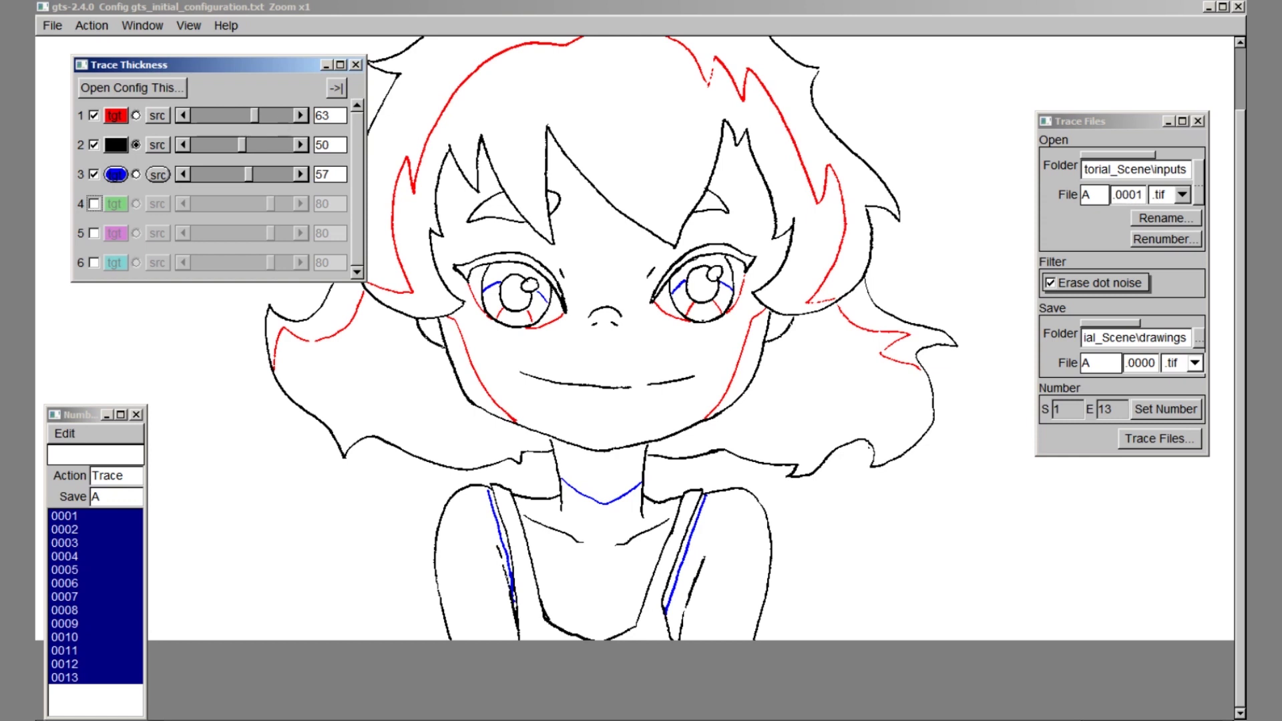
Step: Trace the selected frames 0001–0013 with dot-noise erasing and save them
{"action": "left_click", "coordinate": [1154, 438]}
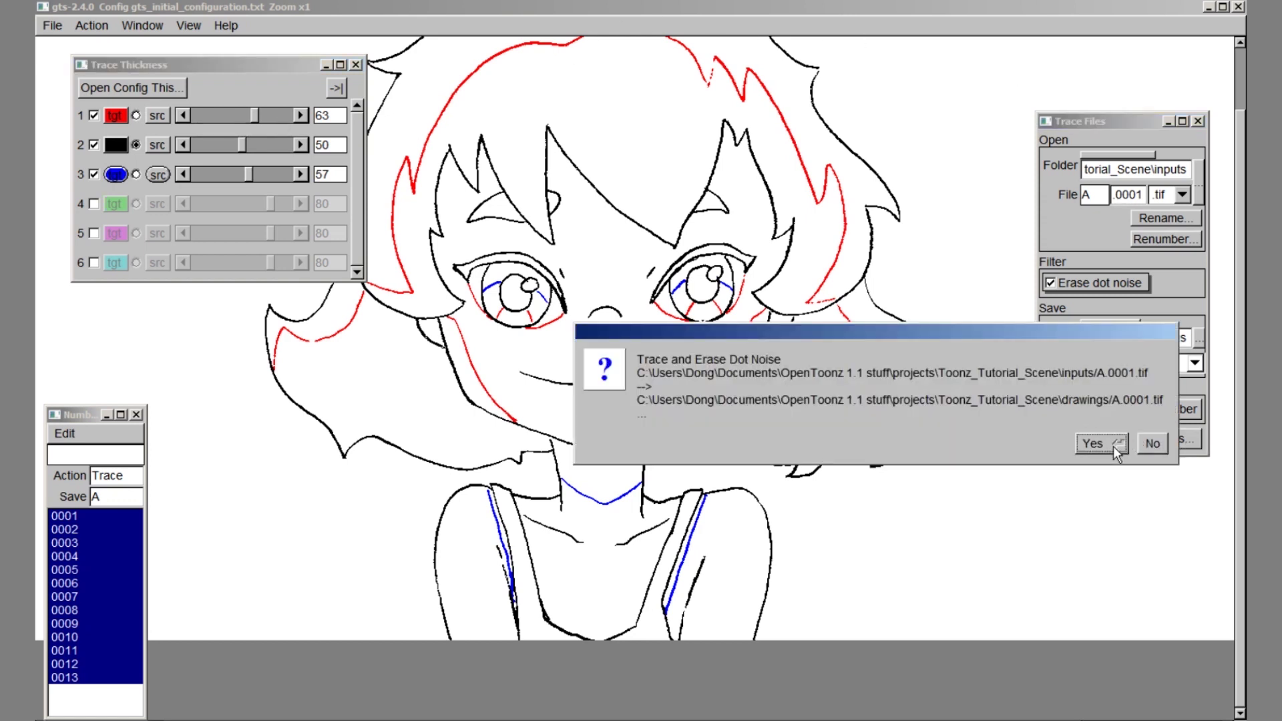
{"action": "left_click", "coordinate": [1112, 446]}
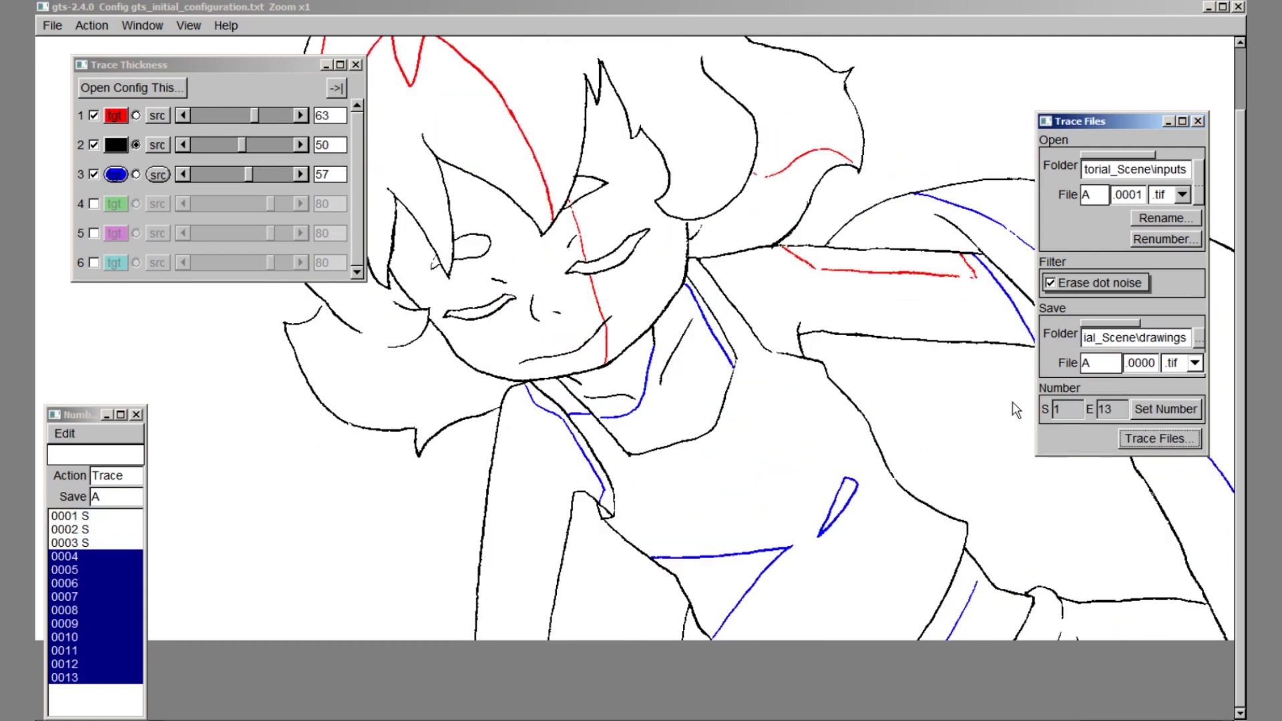